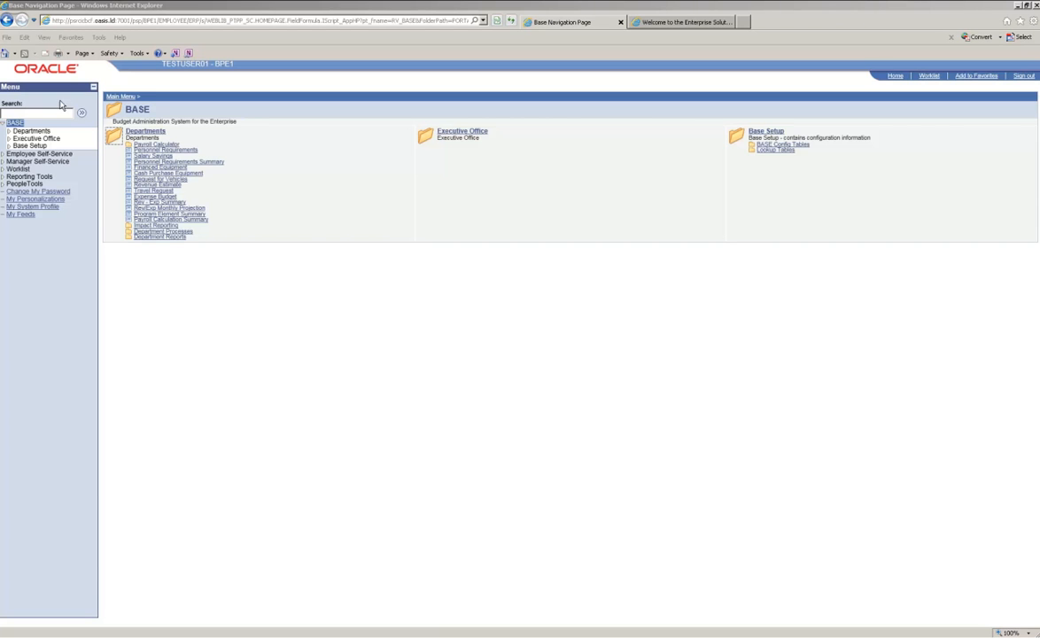
Open the Impact Reporting folder within BASE > Departments.
click(17, 127)
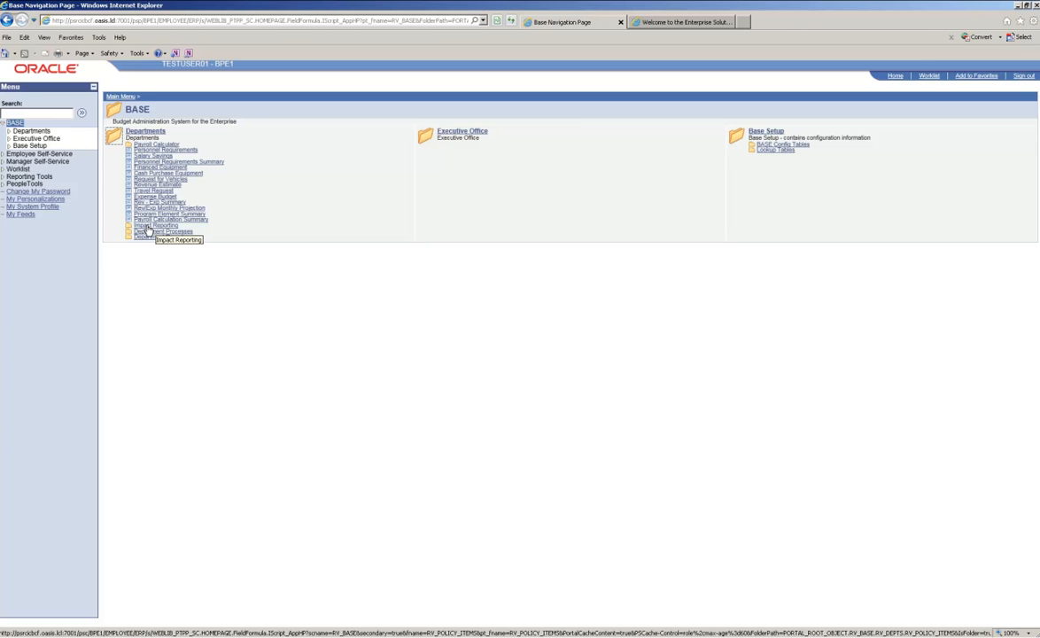
click(31, 131)
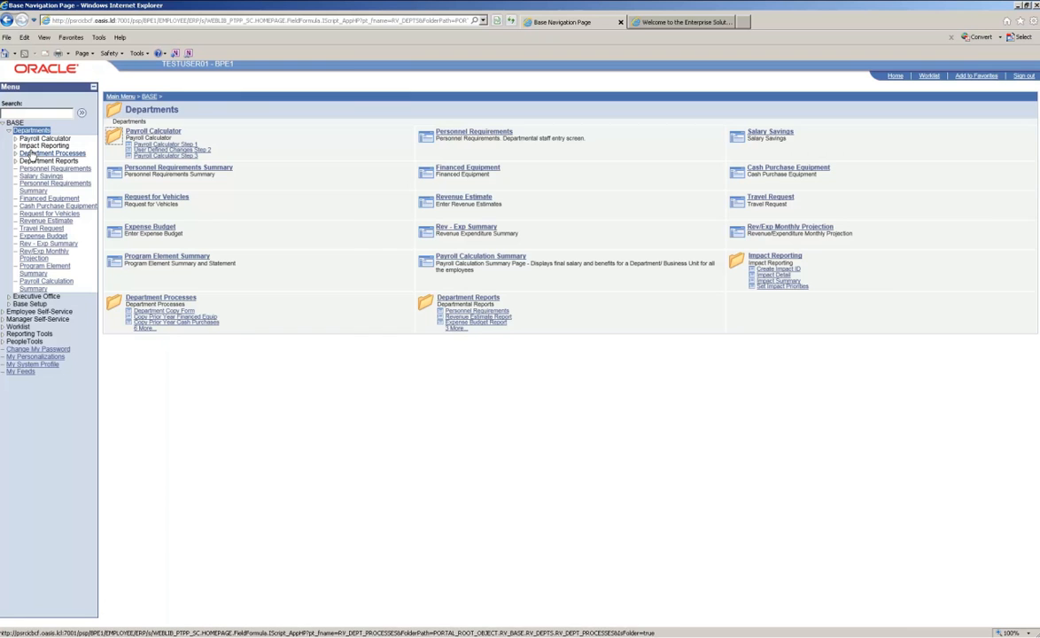
click(34, 146)
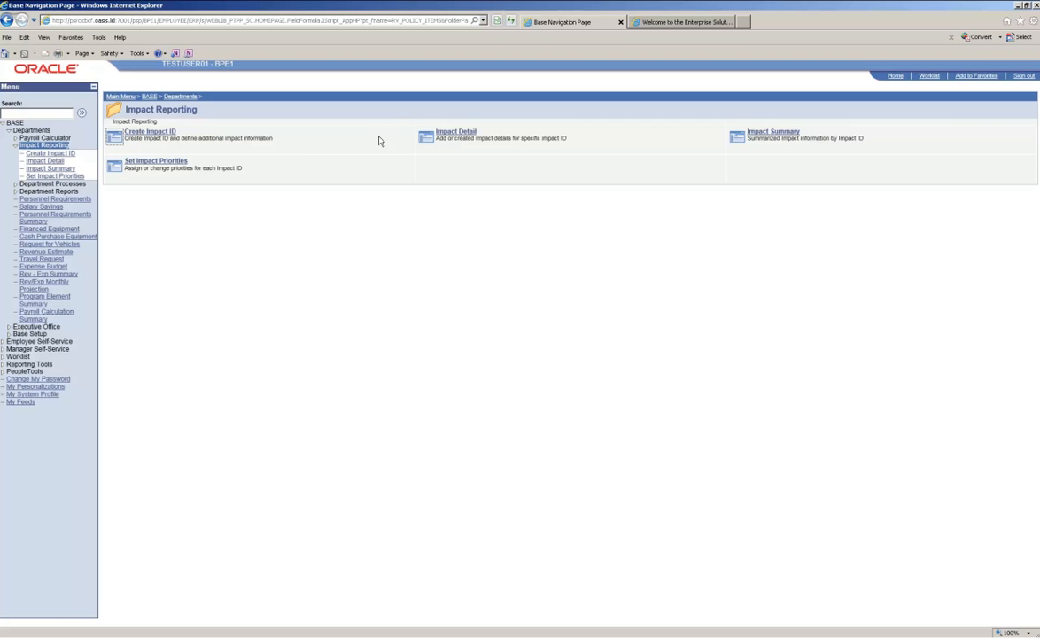
click(450, 134)
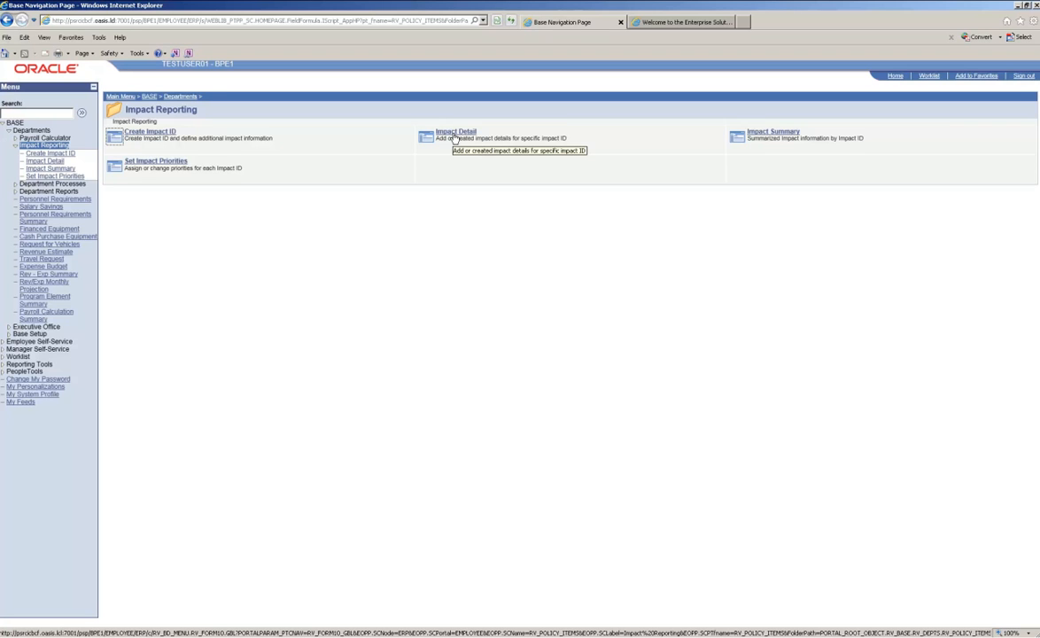
click(455, 138)
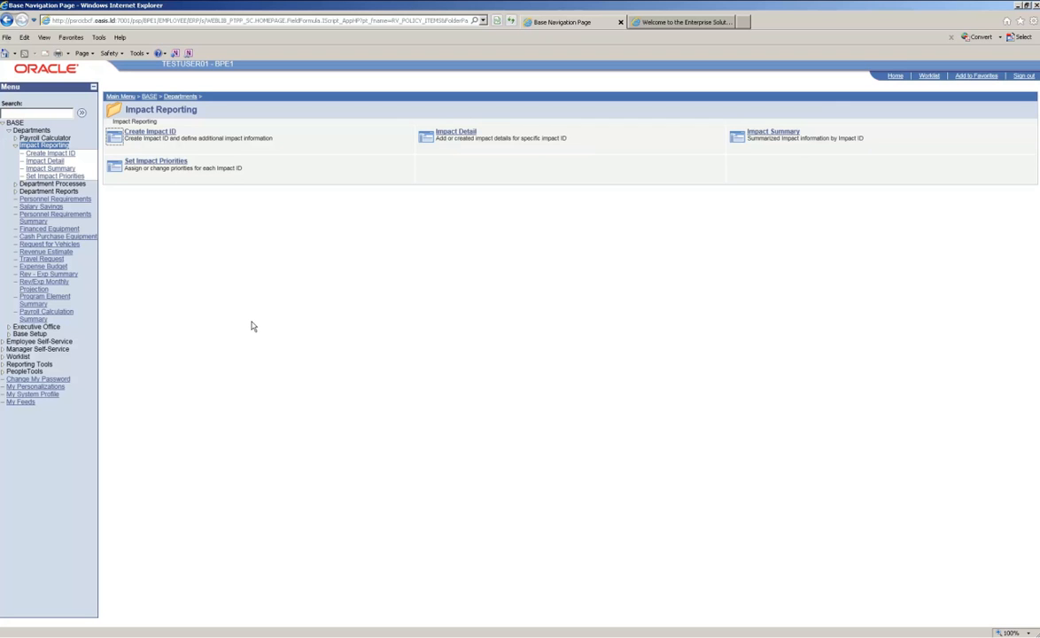
Go to Create Impact ID and search the existing Impact IDs for business unit AGARC in budget period 2016.
click(152, 132)
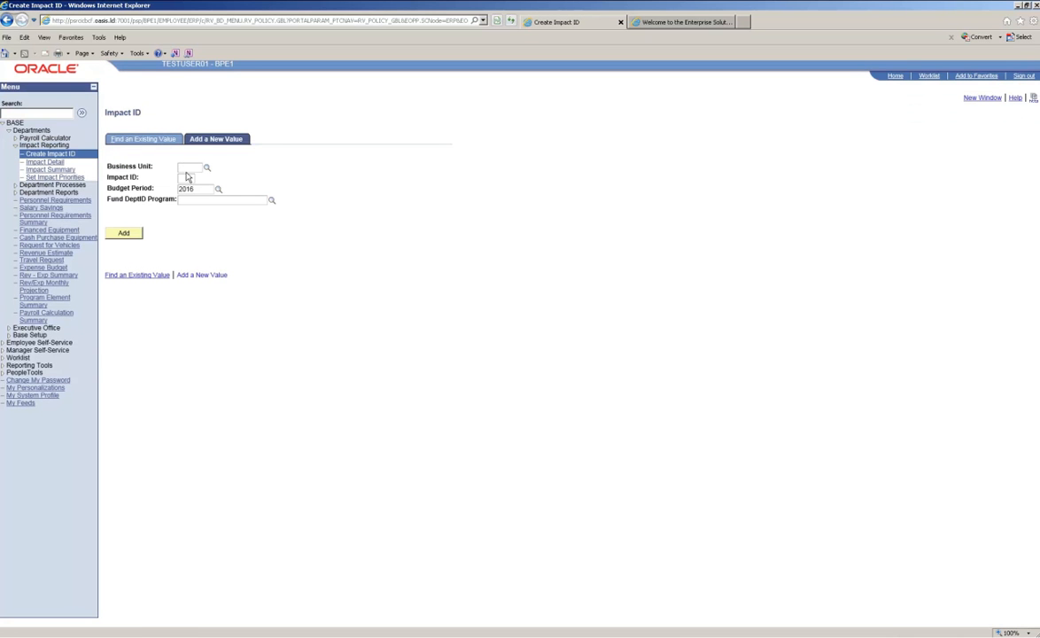
click(139, 139)
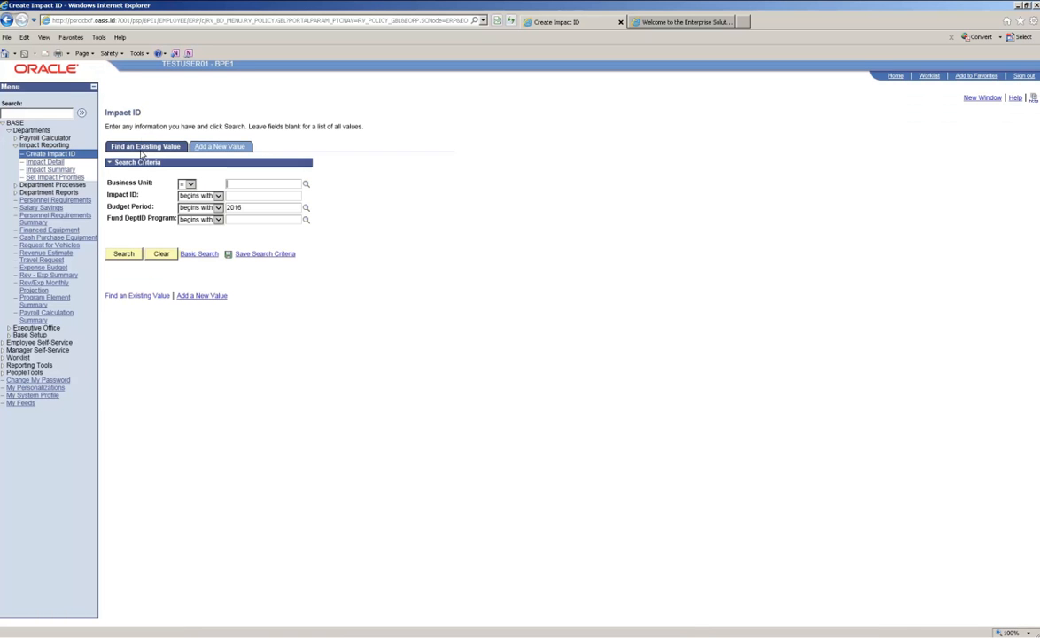
click(306, 183)
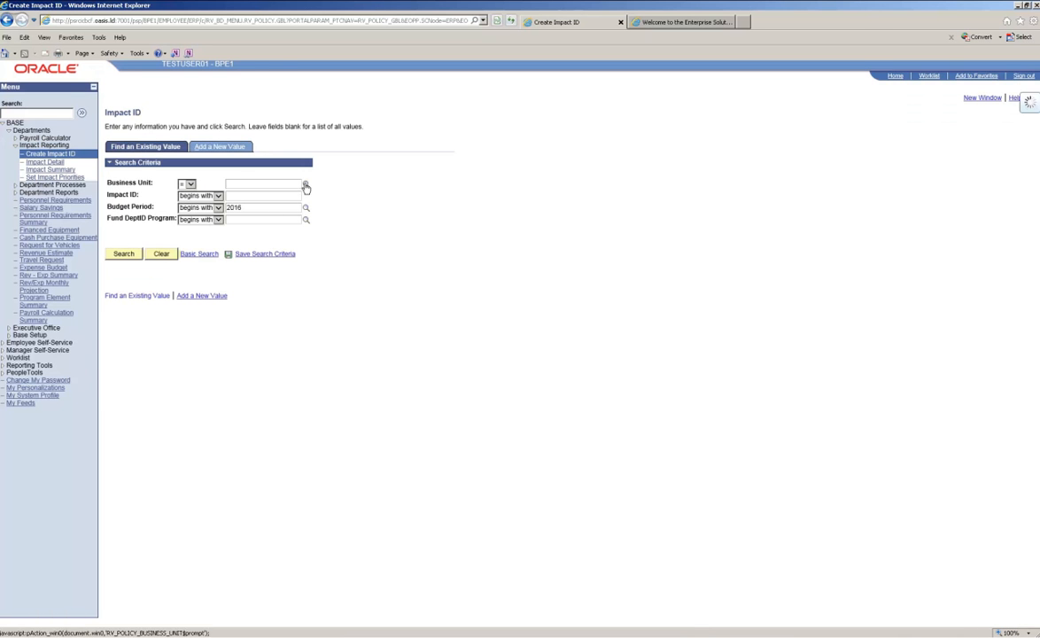
click(447, 193)
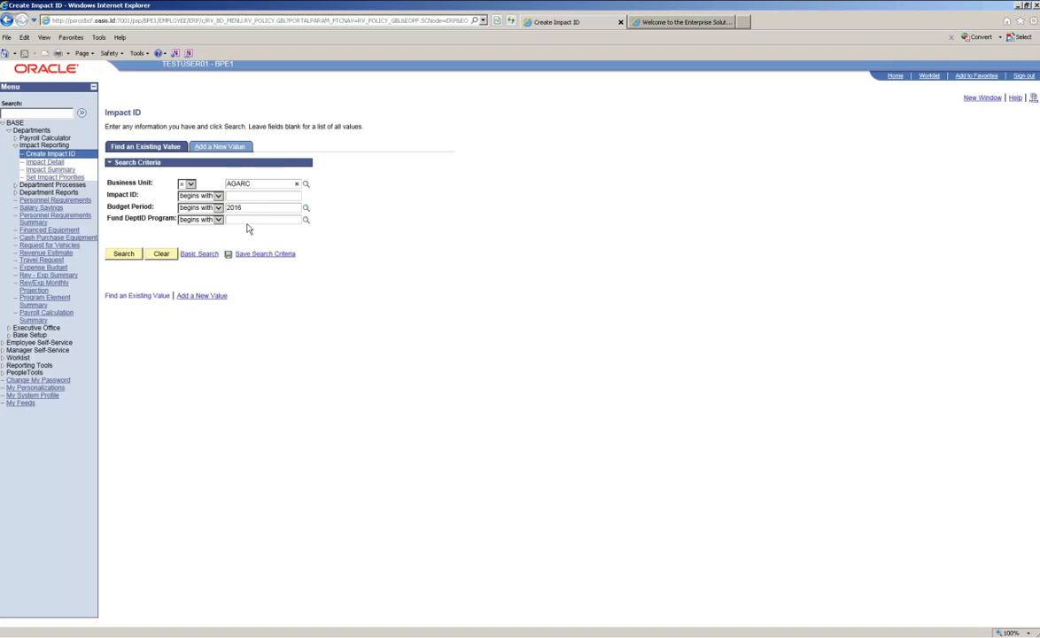
click(125, 254)
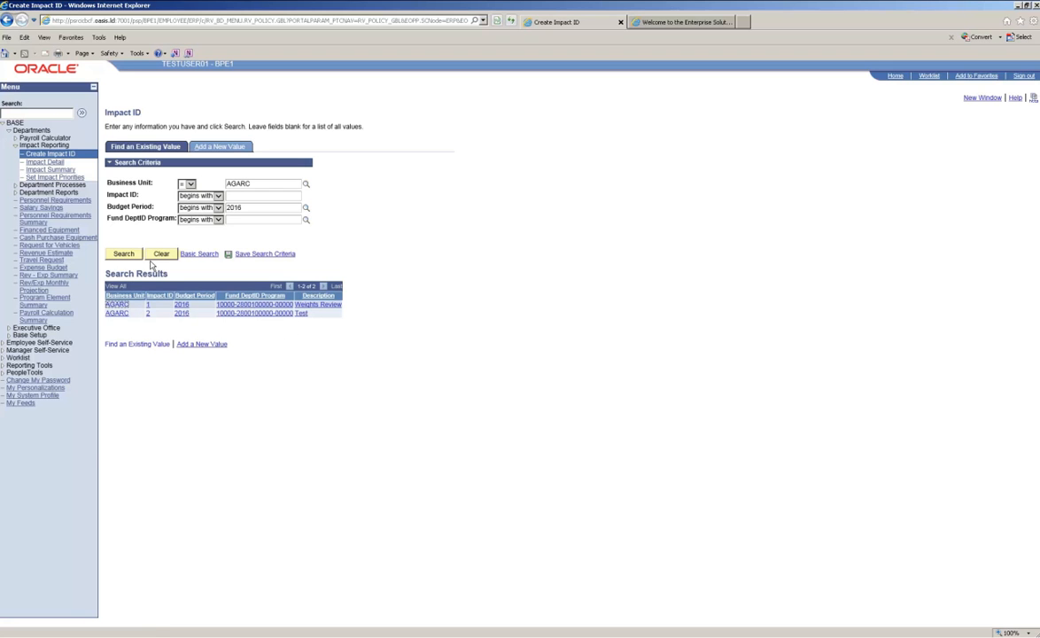
click(210, 150)
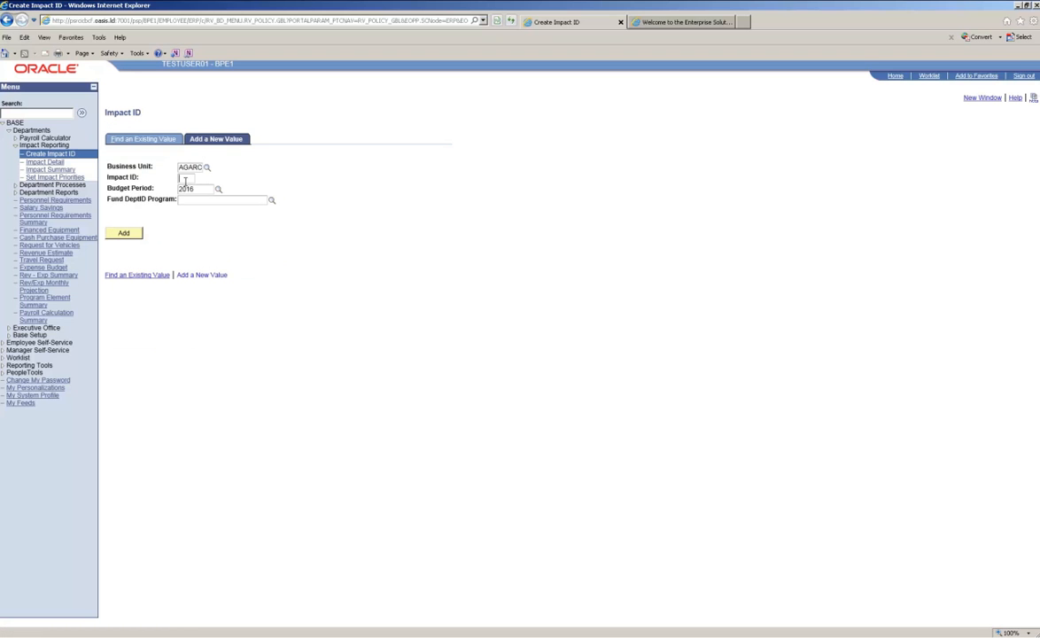
text(3)
click(271, 200)
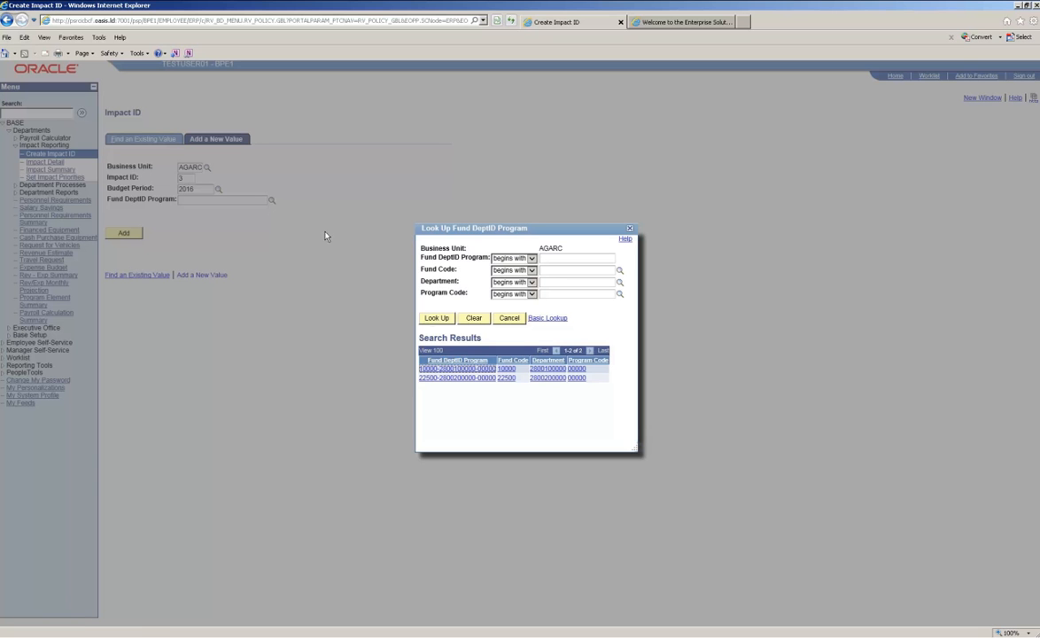
click(441, 370)
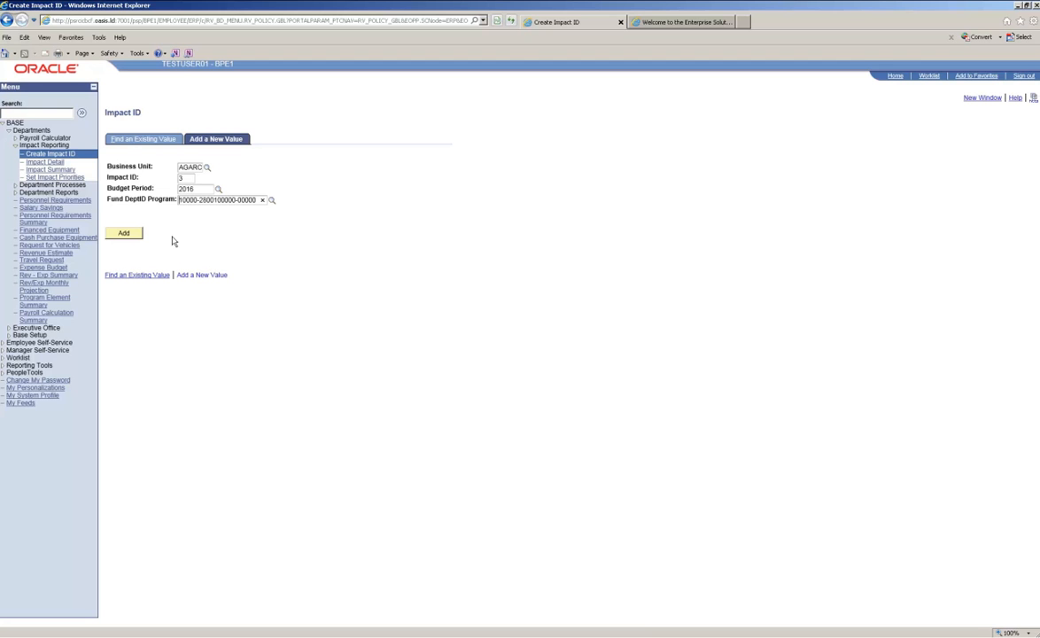
click(113, 231)
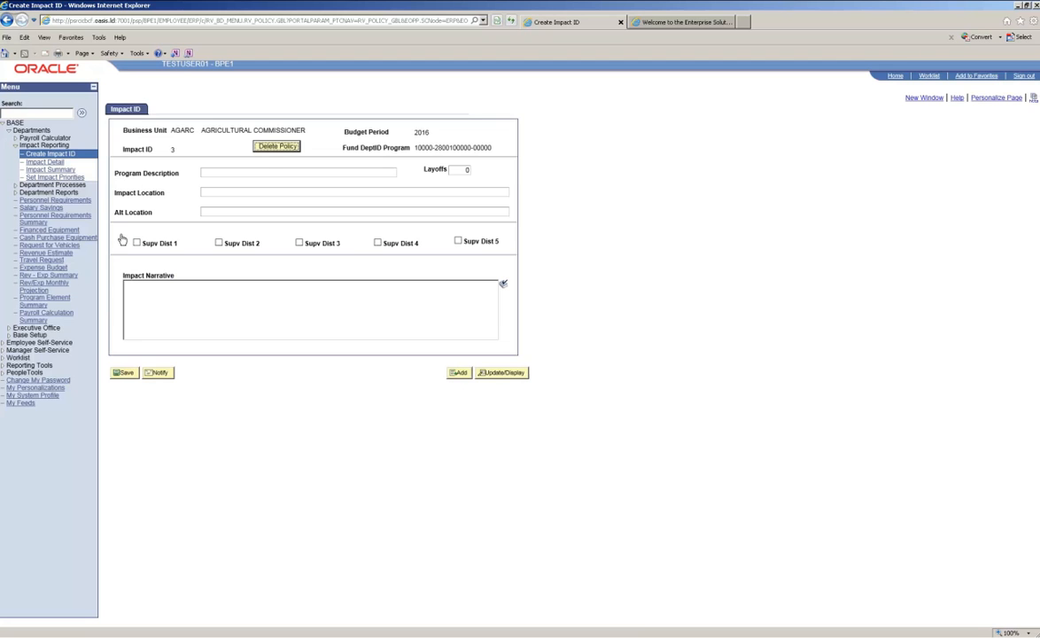
Enter "Test 3" as the program description and "Riverside" as the impact location.
click(220, 172)
text(Test )
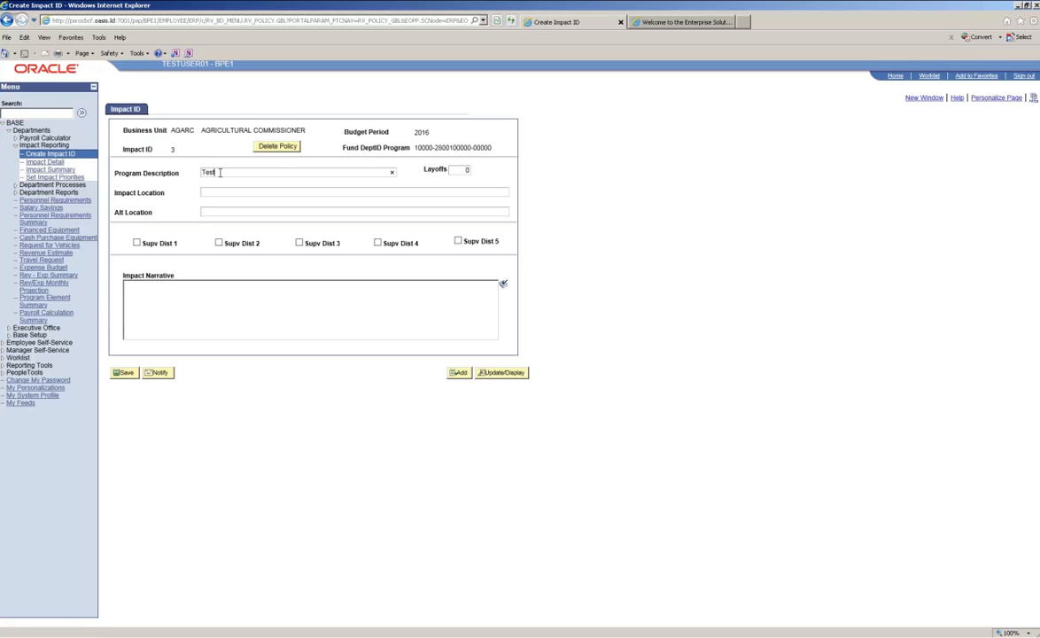
text(3)
click(229, 188)
text(Rivers)
key(BackSpace)
key(BackSpace)
key(BackSpace)
text(erside)
Set Layoffs to 5 and the alternate location to "Moreno Valley".
double_click(465, 169)
text(5)
click(203, 211)
text(Moreno Valley)
Mark all five supervisorial districts, Supv Dist 1 through 5, as affected.
click(137, 242)
click(219, 243)
click(299, 242)
click(379, 242)
click(457, 240)
Enter "Test narrative" as the impact narrative and save the Impact ID record.
text(Test n)
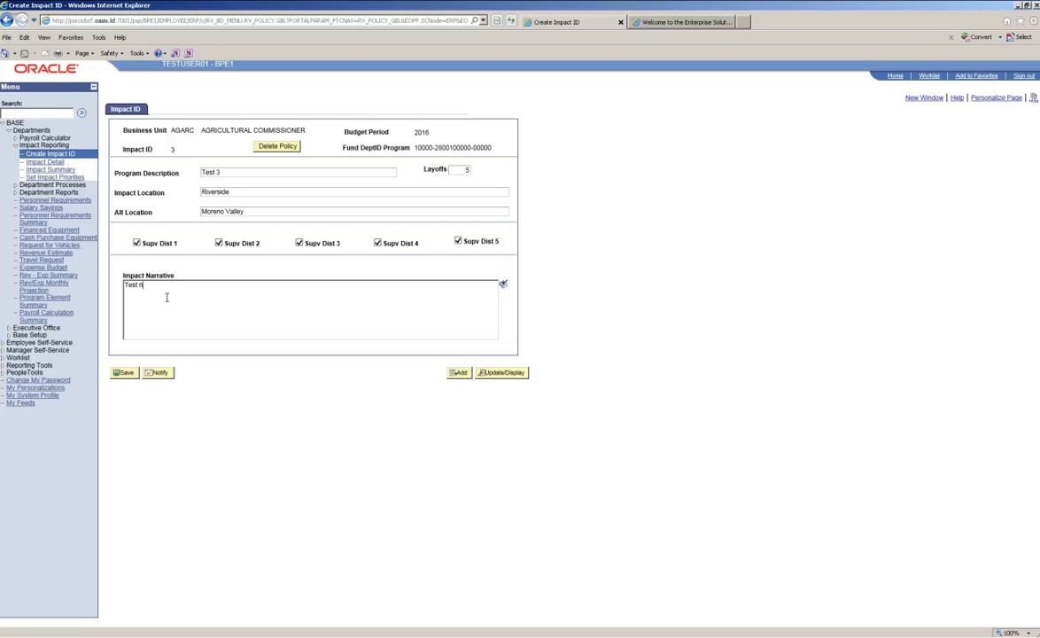
text(arrative)
click(124, 373)
Go to Impact Detail and search existing details with the Impact ID criterion cleared.
click(44, 162)
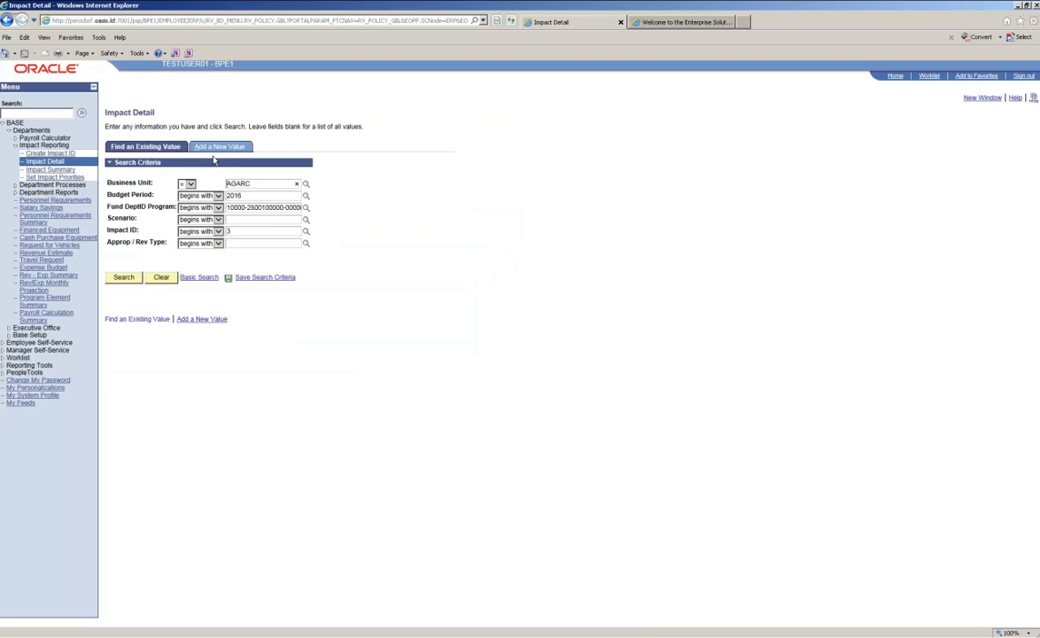
key(BackSpace)
click(120, 276)
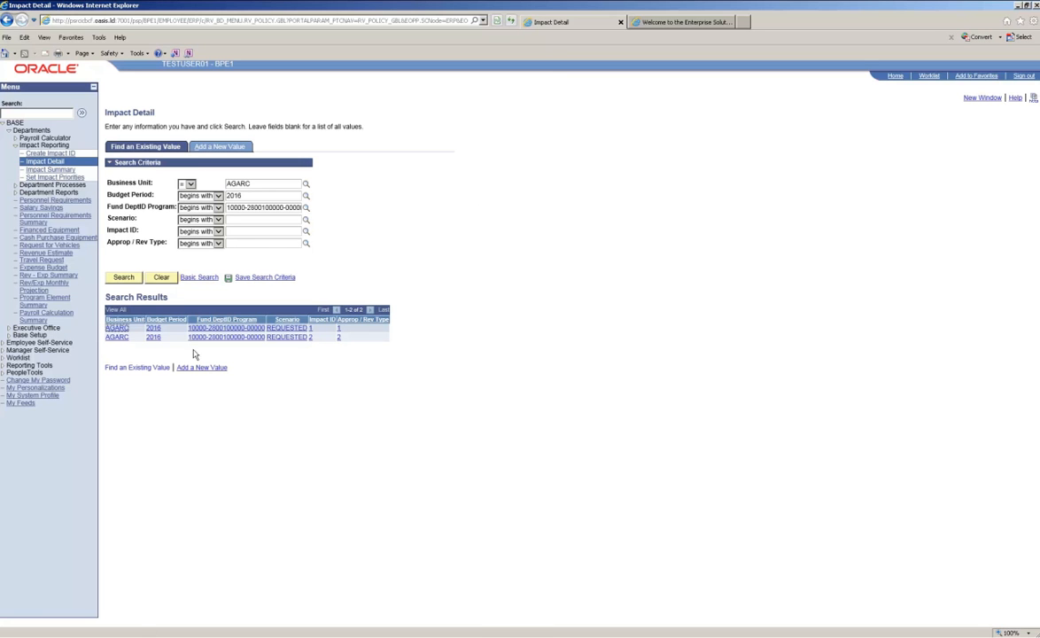
Add a new impact detail with scenario REQUESTED, Impact ID 3 and Approp / Rev Type 1, Salaries and Benefits.
click(216, 146)
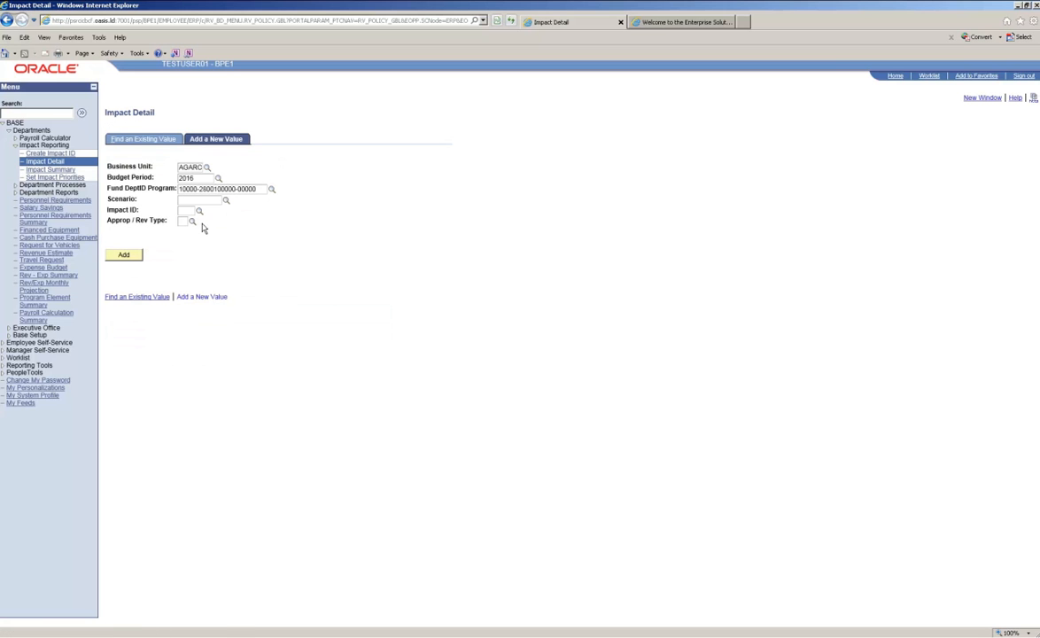
click(227, 203)
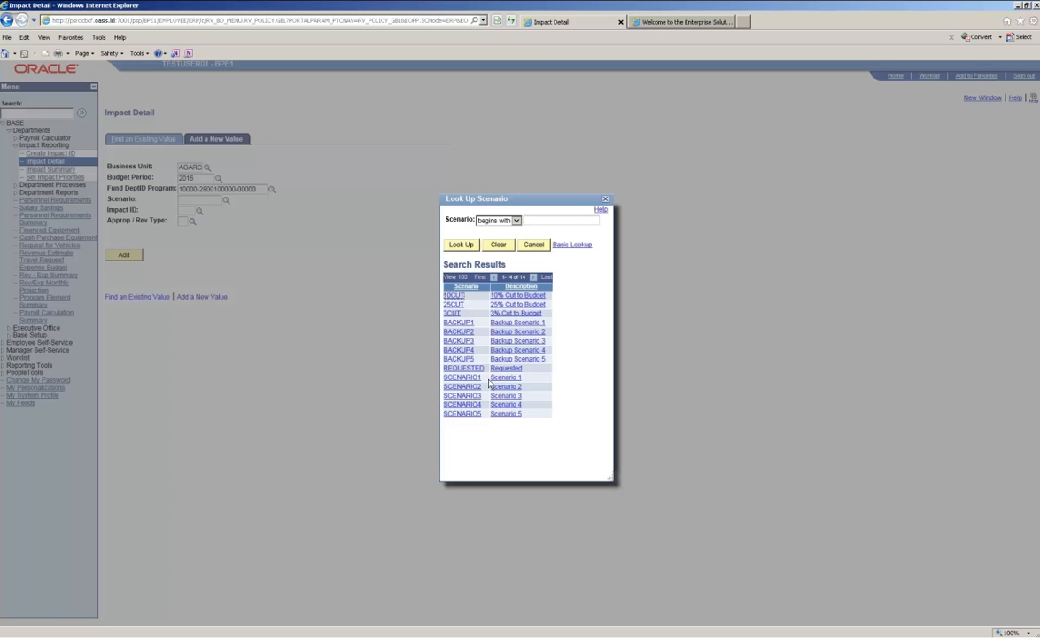
click(464, 367)
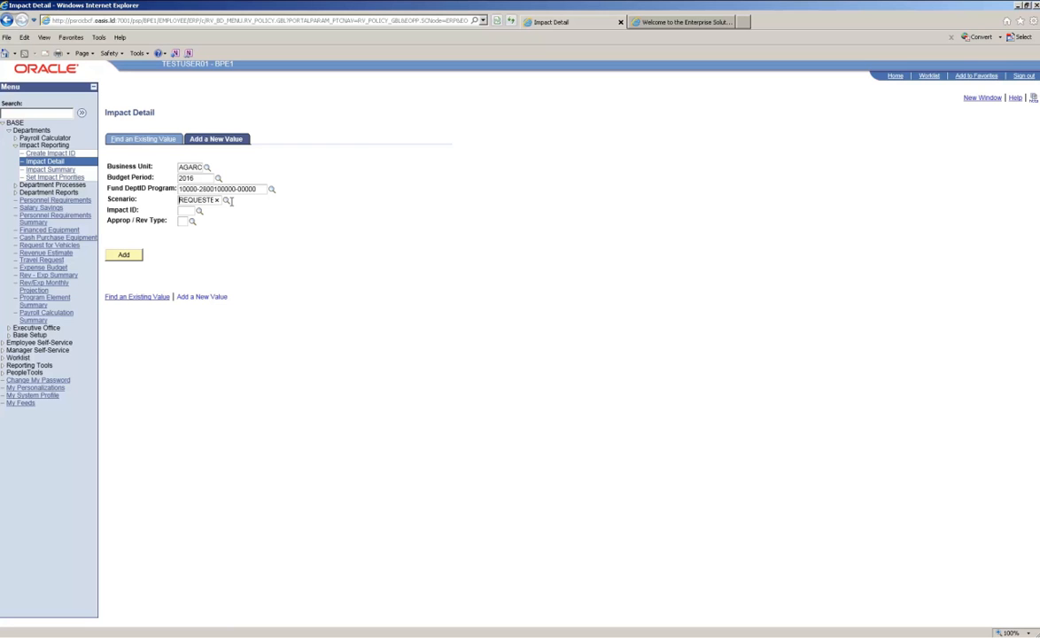
click(186, 209)
text(3)
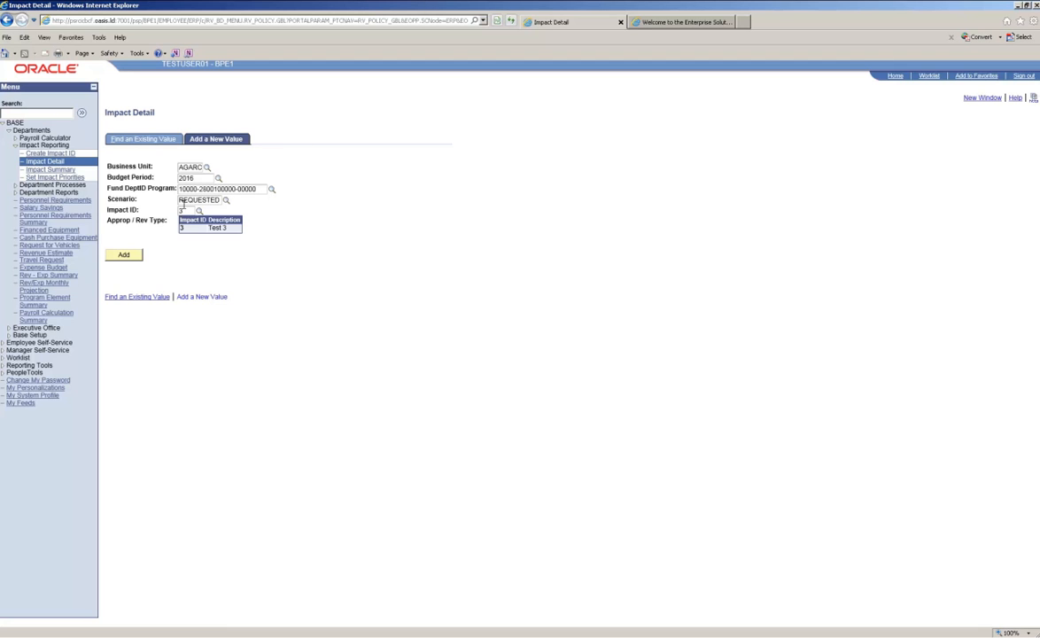
click(179, 224)
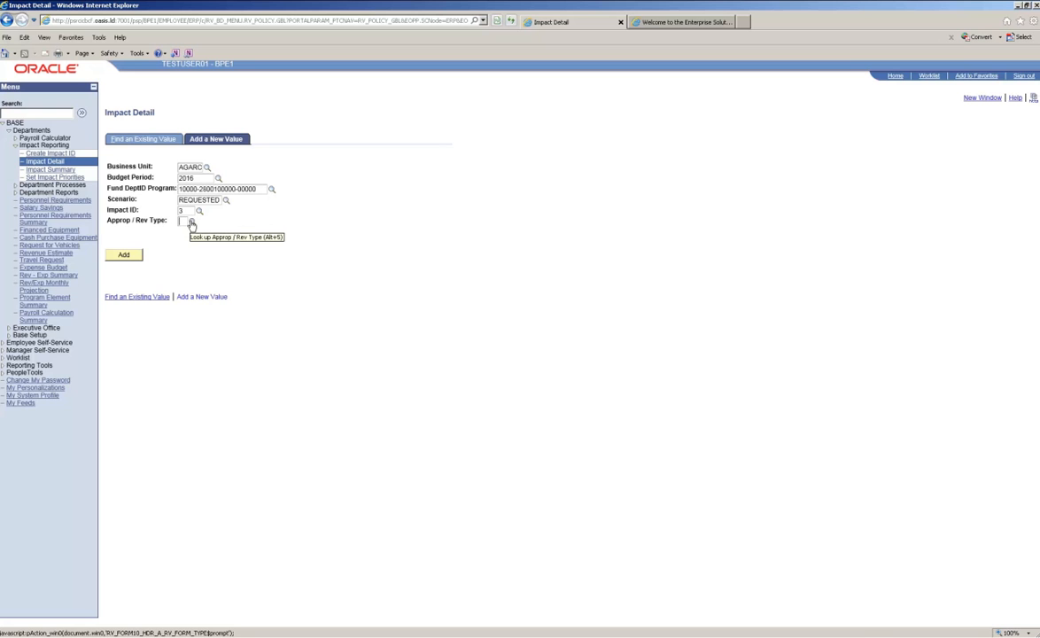
click(191, 224)
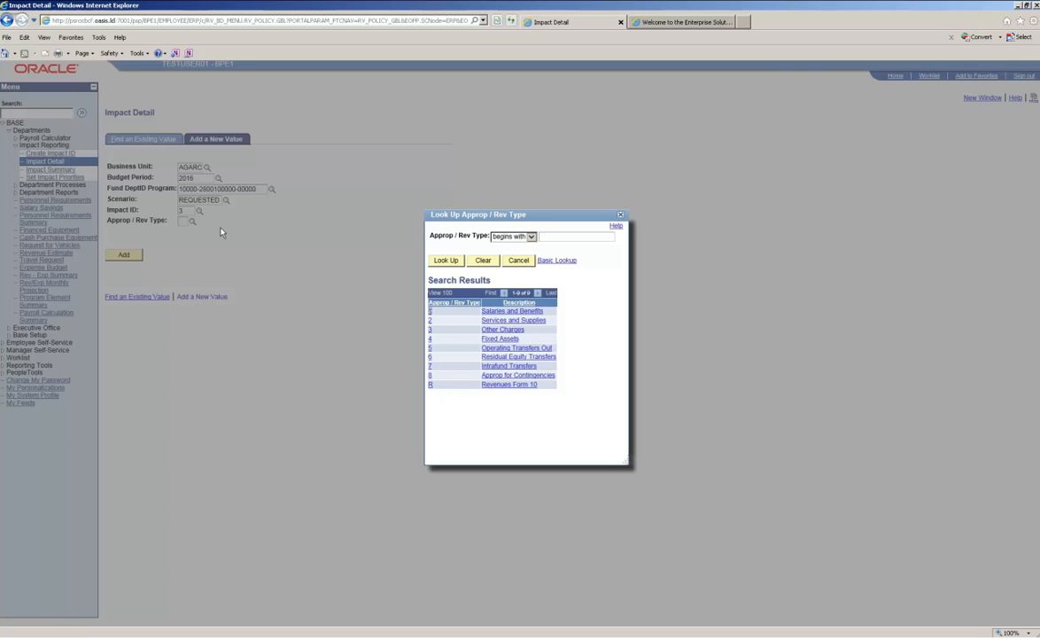
click(505, 312)
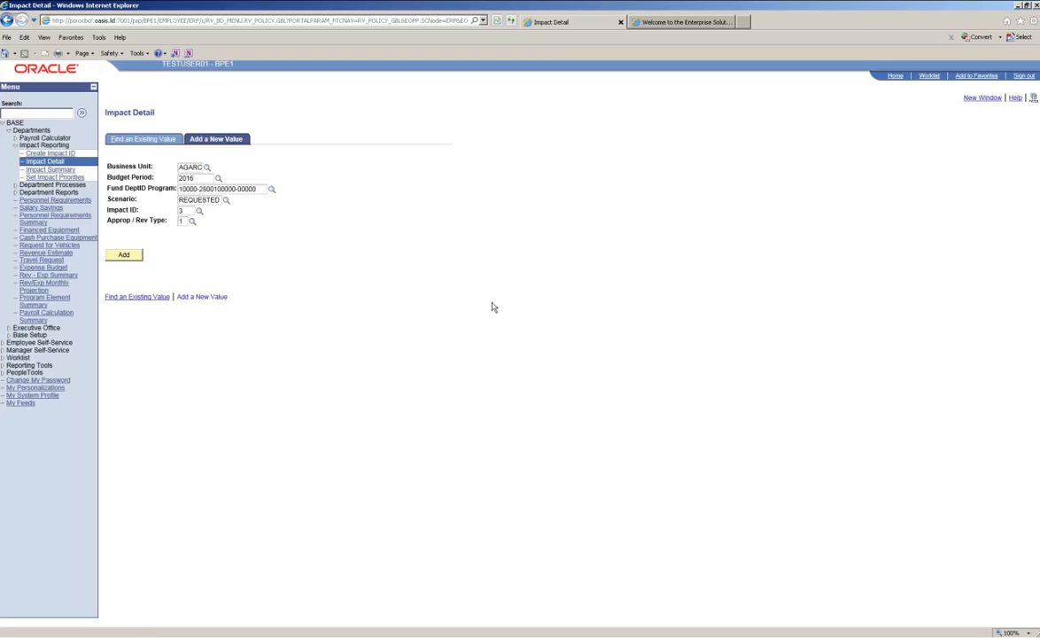
click(123, 253)
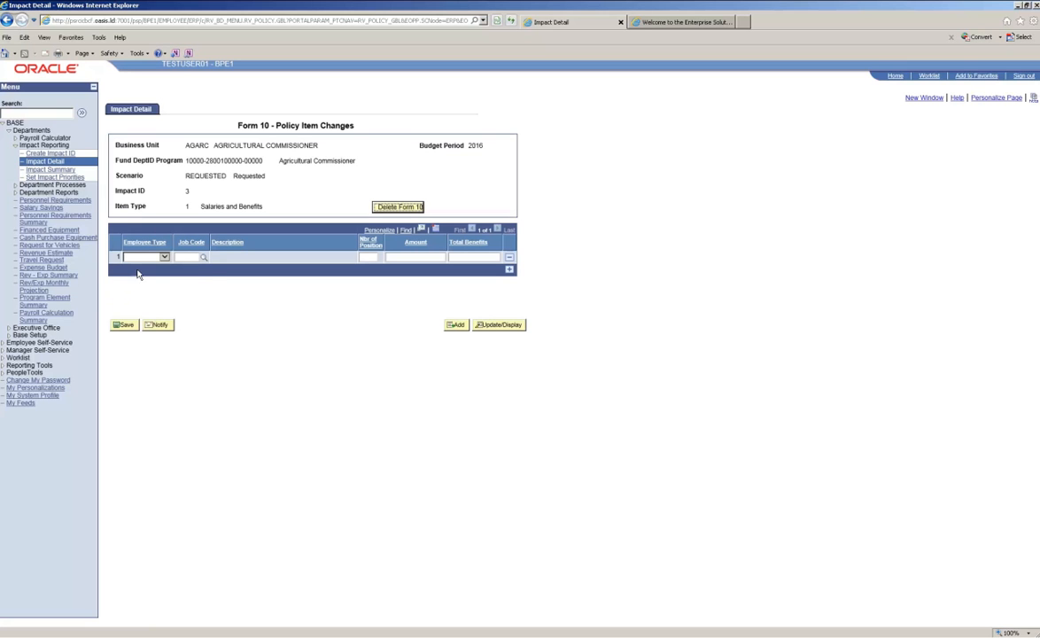
Set the Form 10 row's employee type to Permanent and its job code to 13004, ELECTIONS TECH III - SERVICES.
click(152, 257)
click(151, 271)
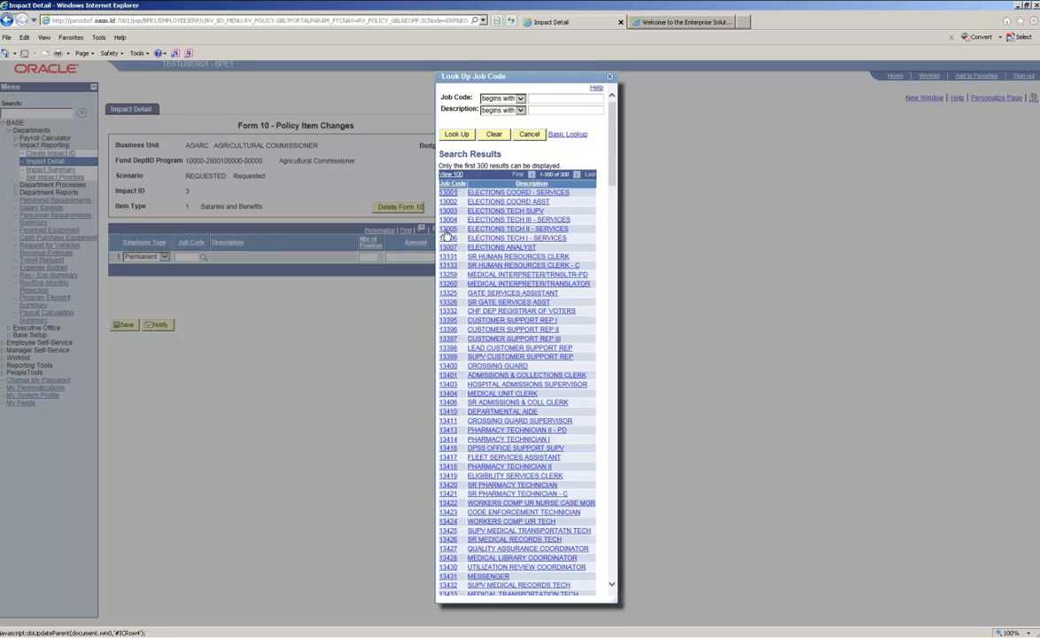
click(448, 222)
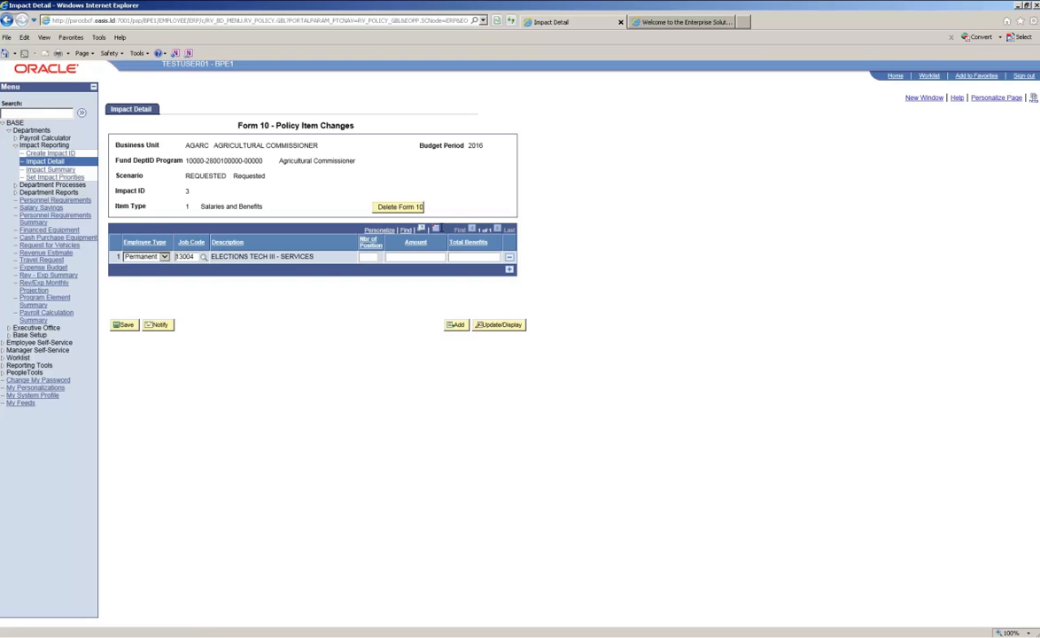
Enter 5 positions, an amount of 1,000,000 and total benefits of 500,000 for the row, and save the form.
click(373, 256)
text(5)
click(432, 256)
text(1000)
click(472, 256)
text(50)
click(124, 325)
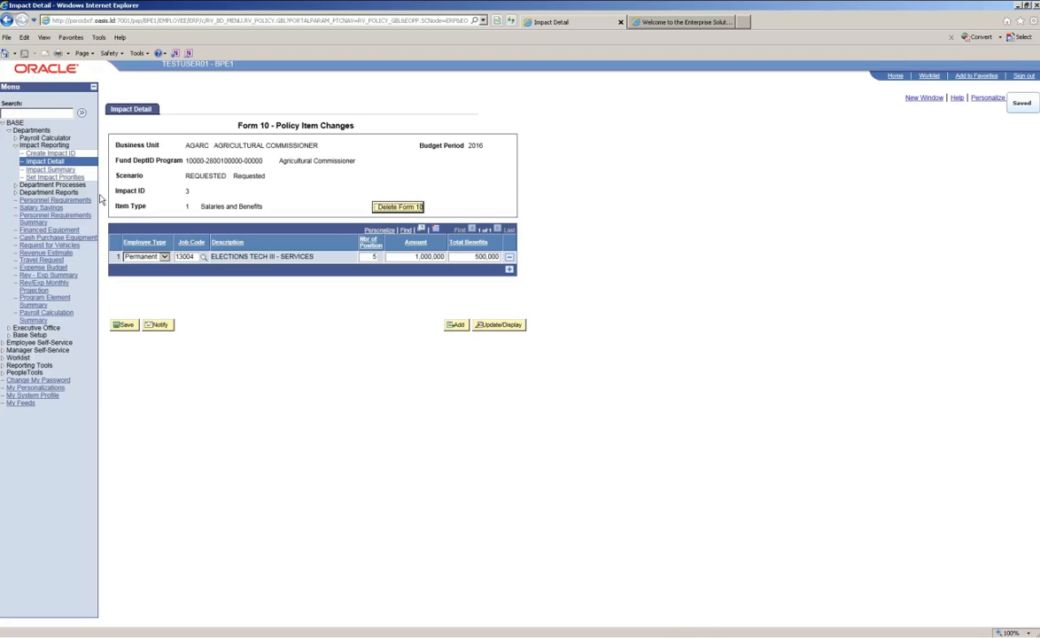
Start a fresh Impact Detail search for business unit AGARC in budget period 2016.
click(46, 163)
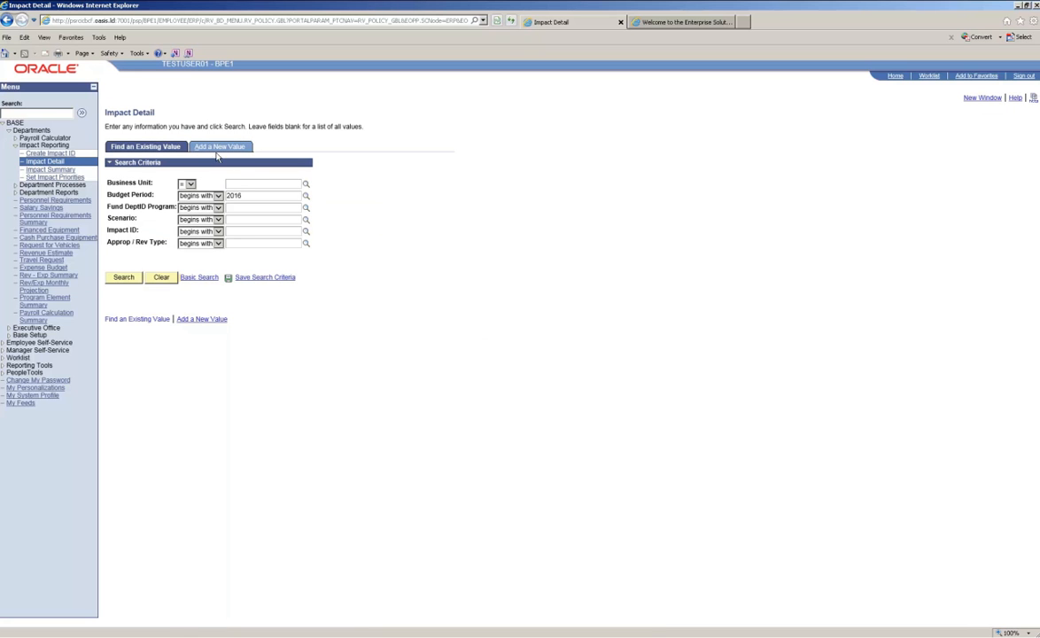
click(123, 277)
click(519, 362)
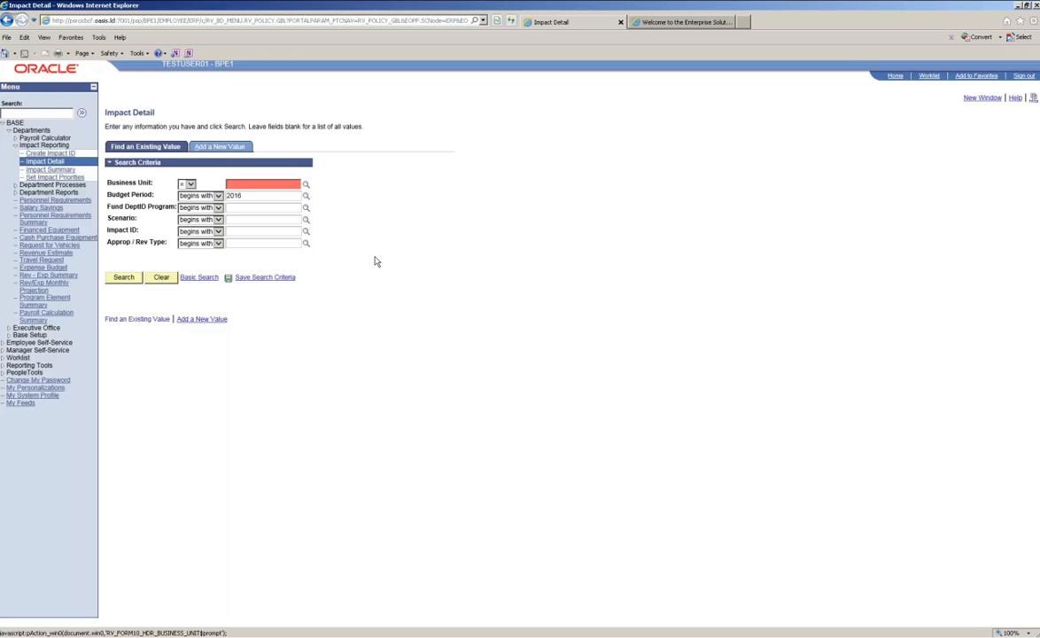
click(305, 184)
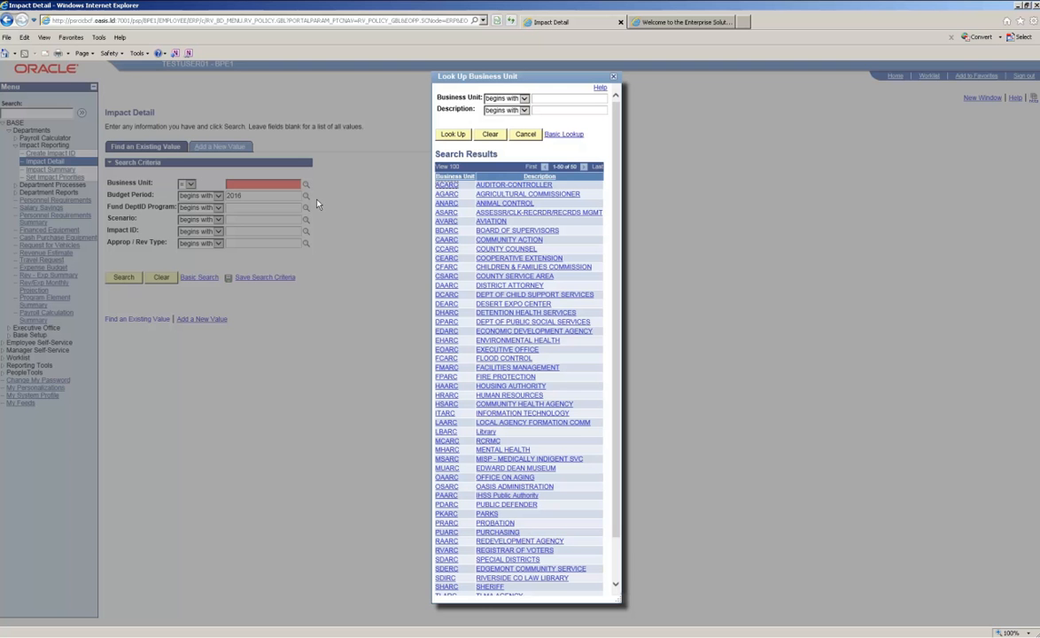
click(481, 194)
click(123, 276)
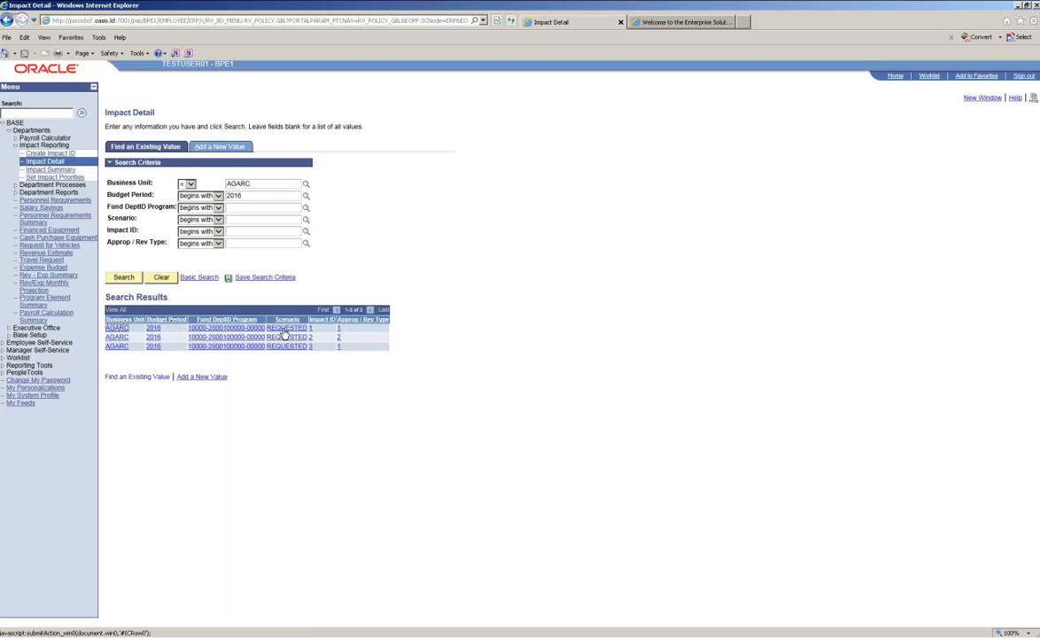
Review the Services and Supplies detail for Impact ID 2 and its available account codes, then return to the search.
click(230, 336)
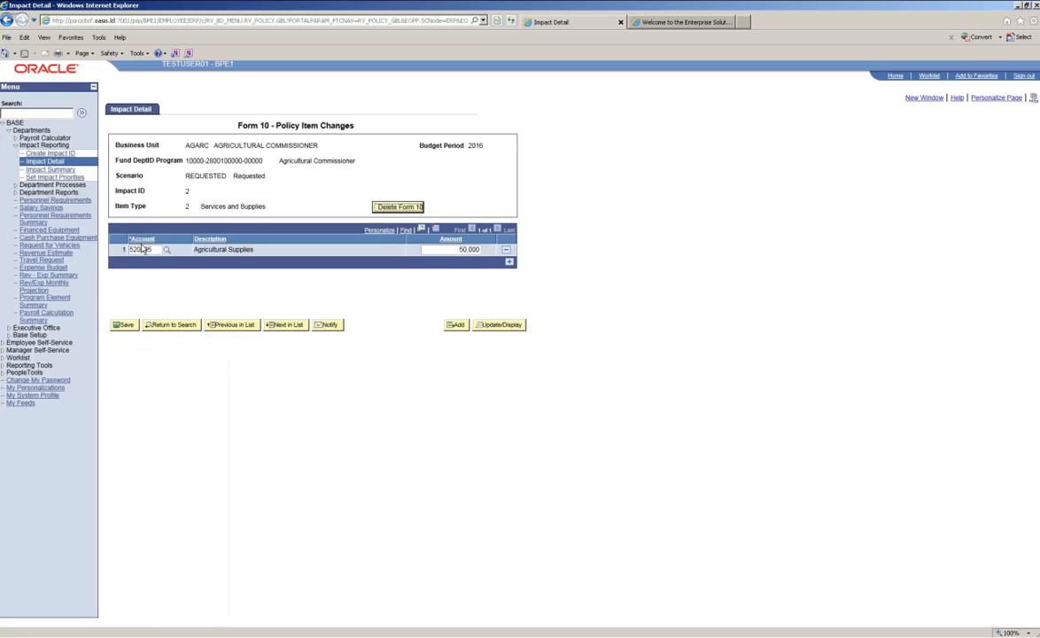
click(166, 251)
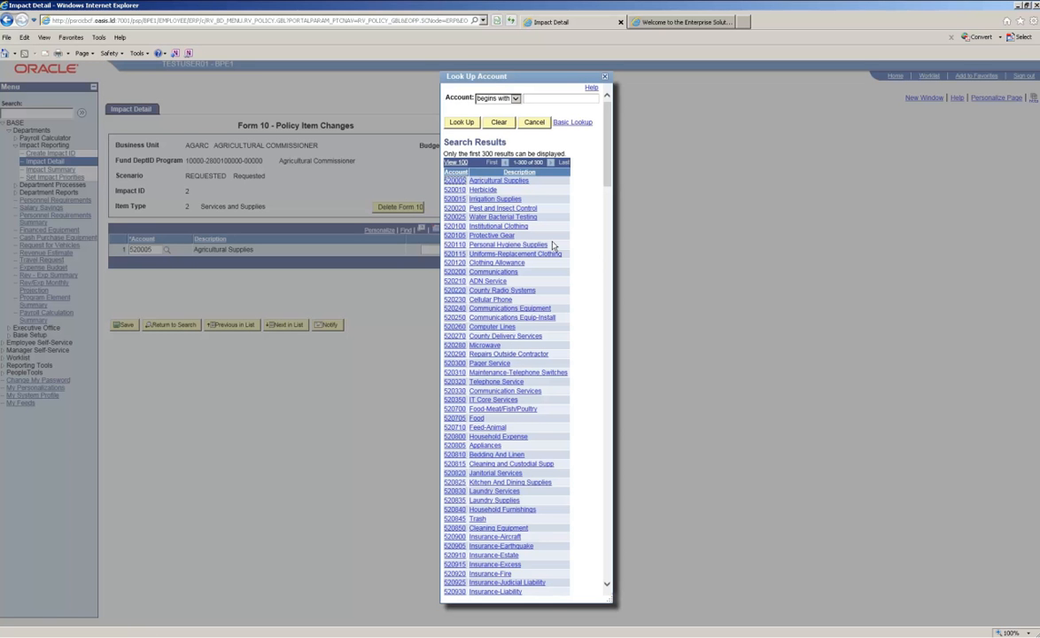
click(534, 122)
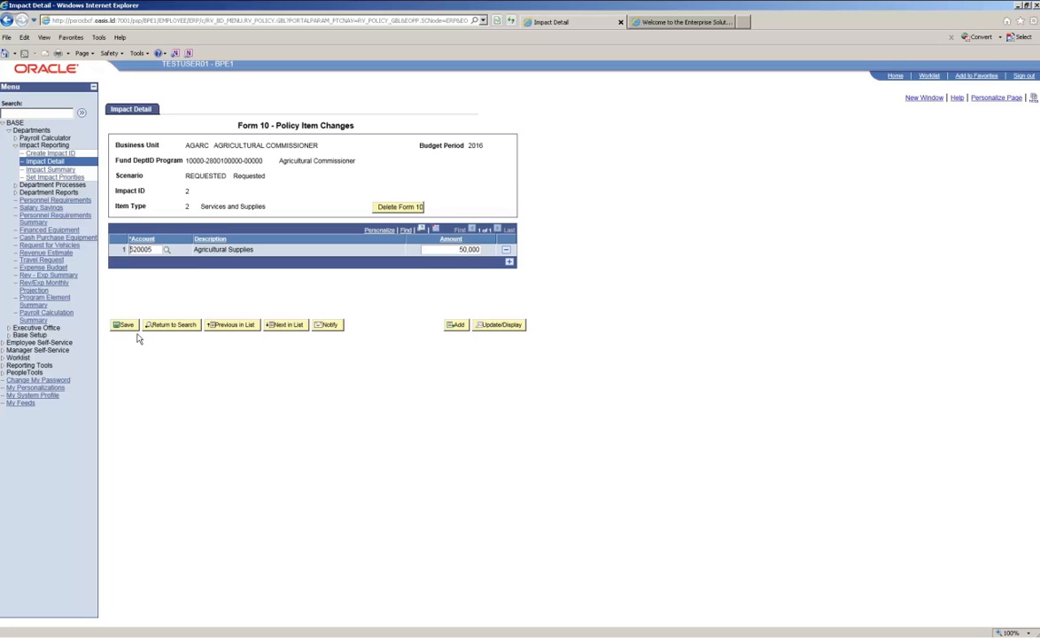
click(173, 326)
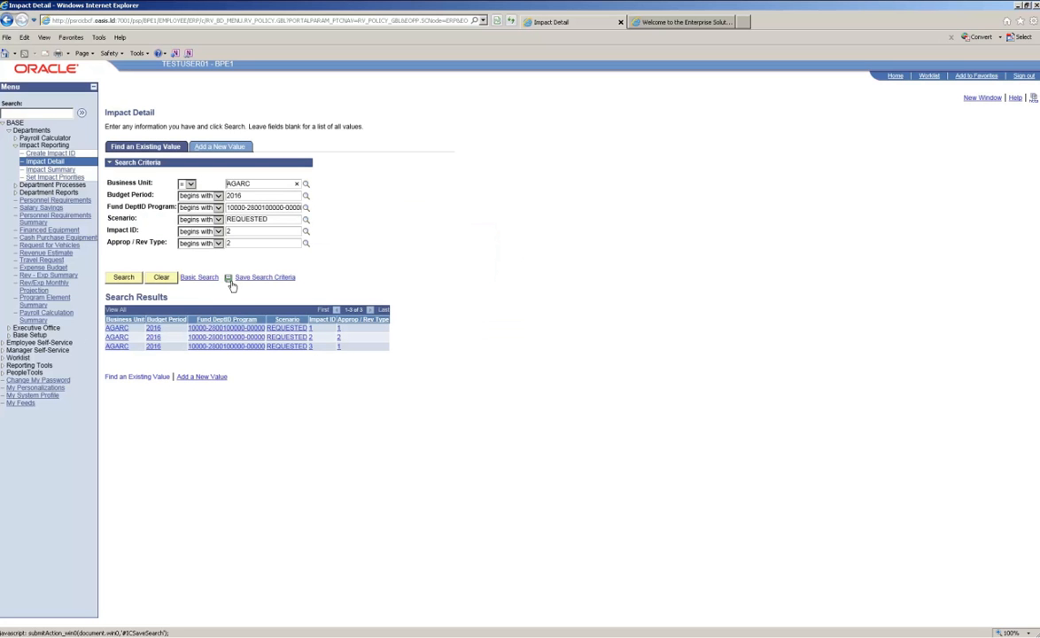
View the Impact Summary for Impact ID 2, then find and open the one for AGARC Impact ID 1.
click(56, 175)
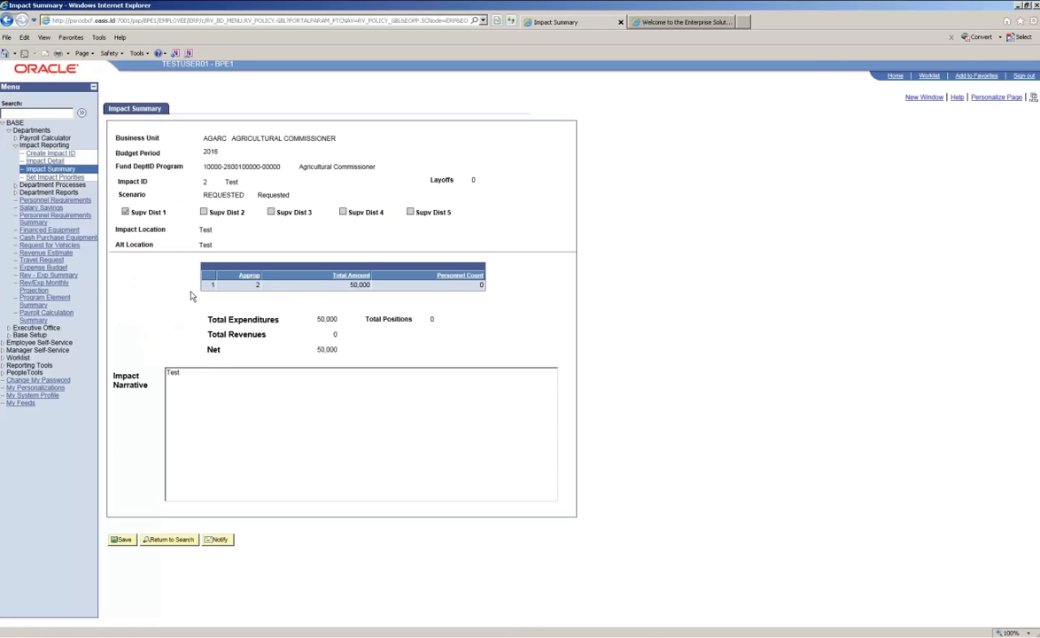
click(45, 145)
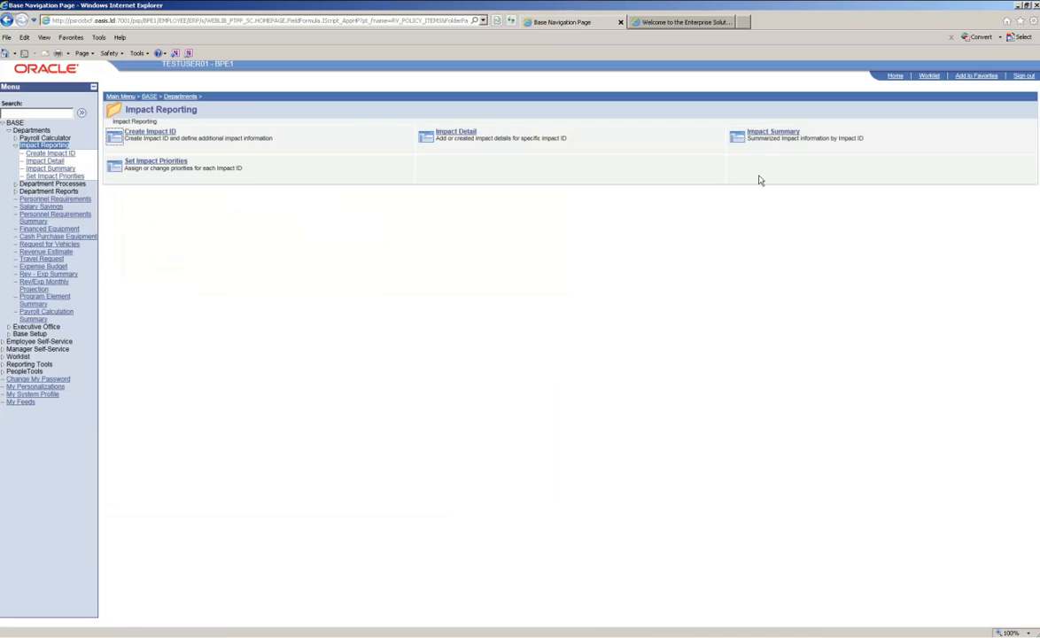
click(762, 132)
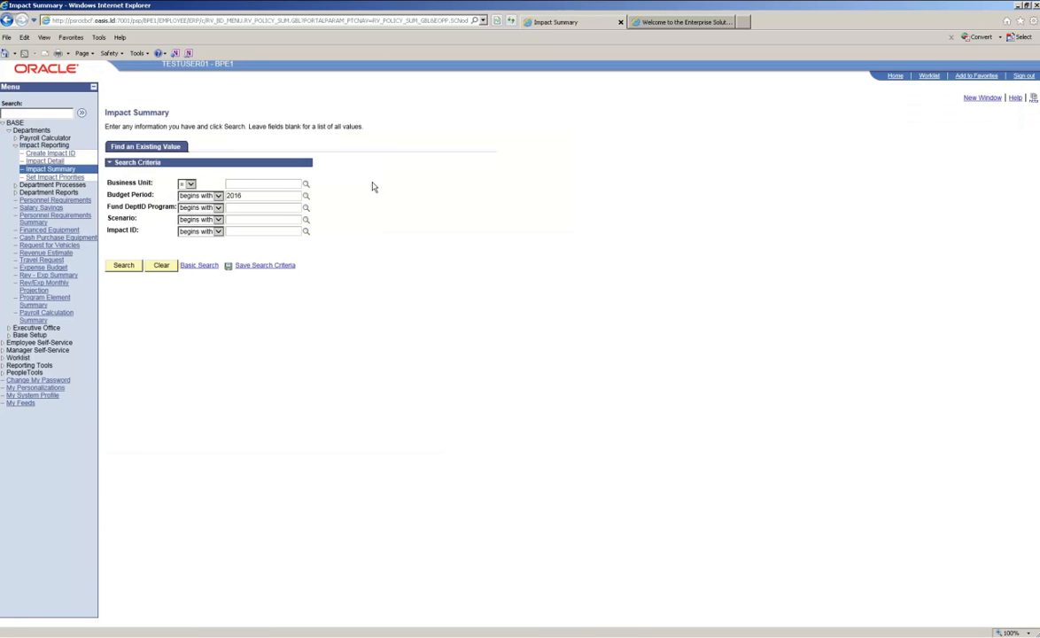
click(305, 183)
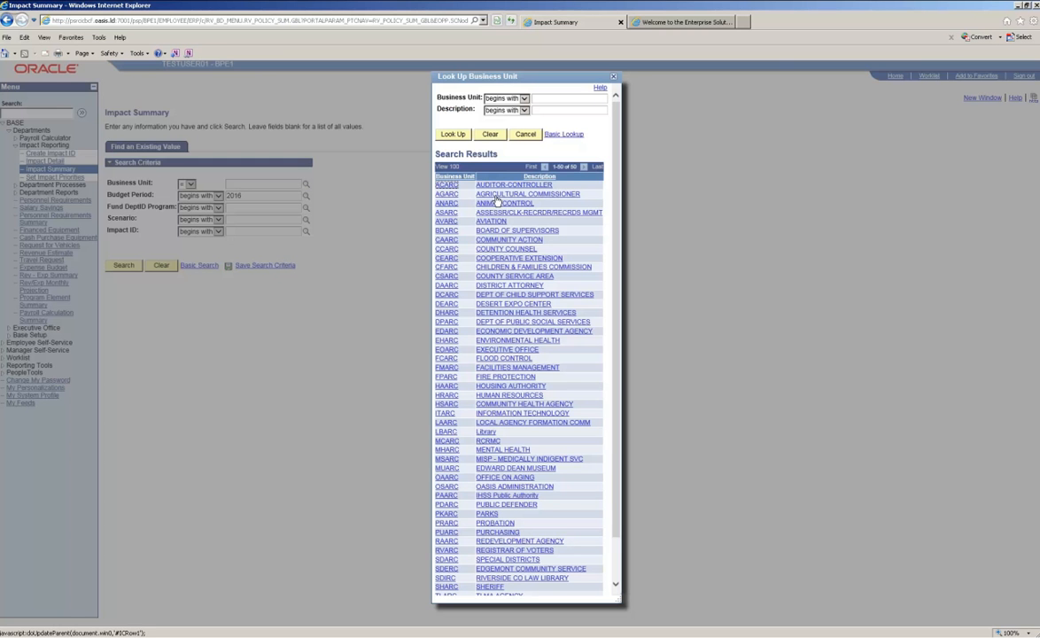
click(496, 196)
click(123, 265)
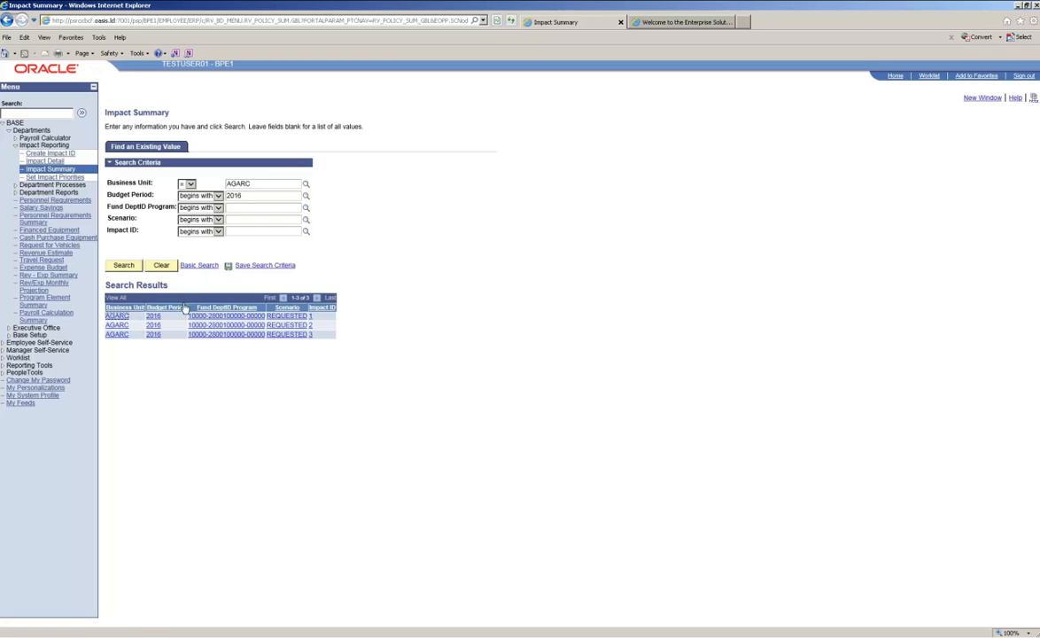
click(227, 320)
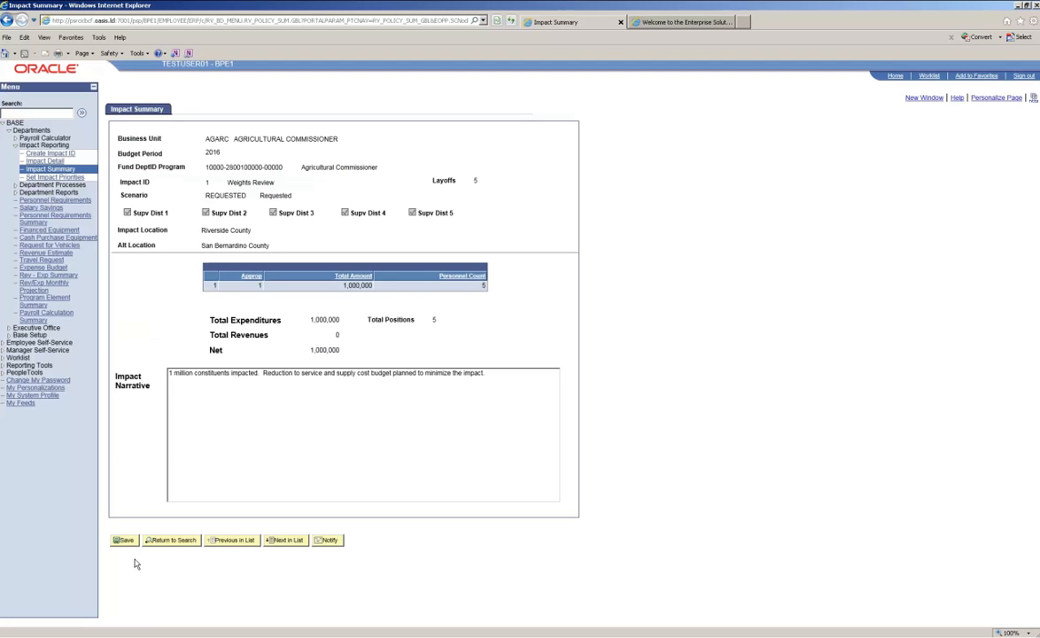
Open the impact priority list for business unit AGARC in budget period 2016.
click(43, 145)
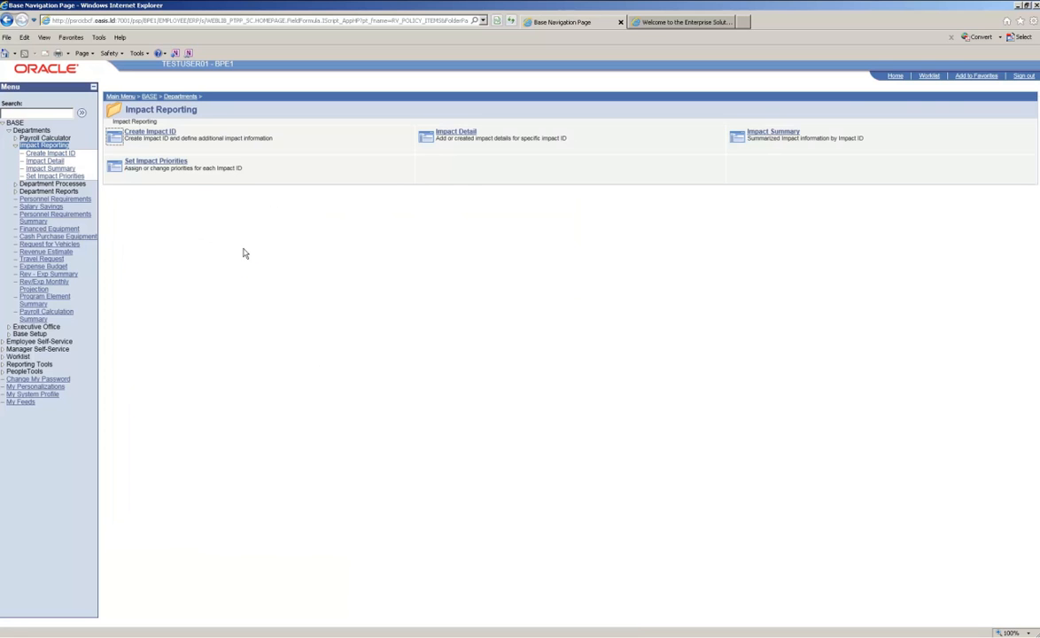
click(166, 163)
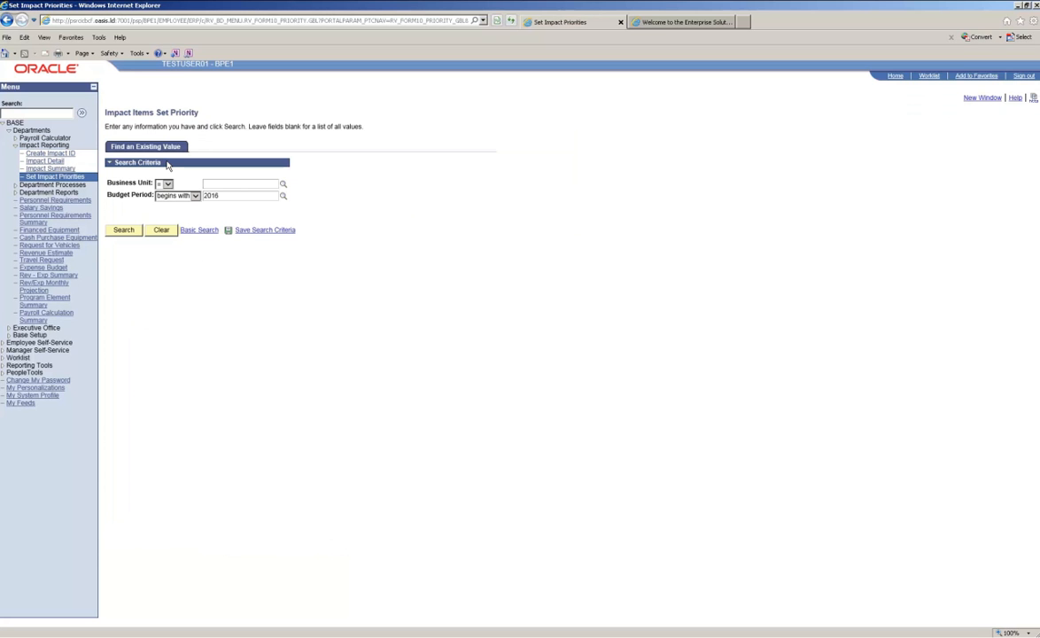
click(283, 184)
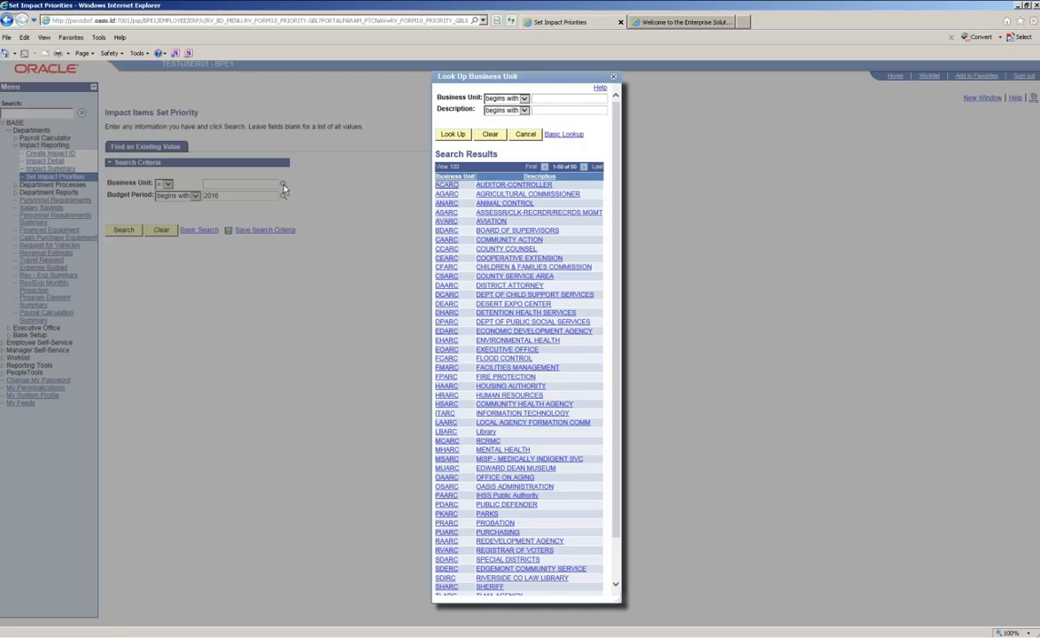
click(478, 194)
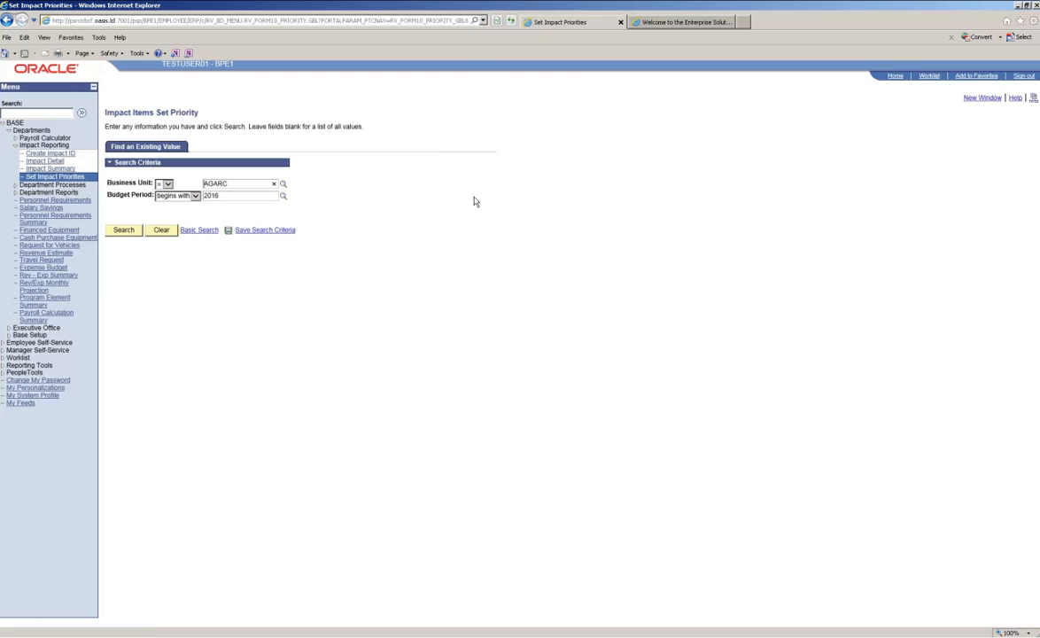
click(125, 230)
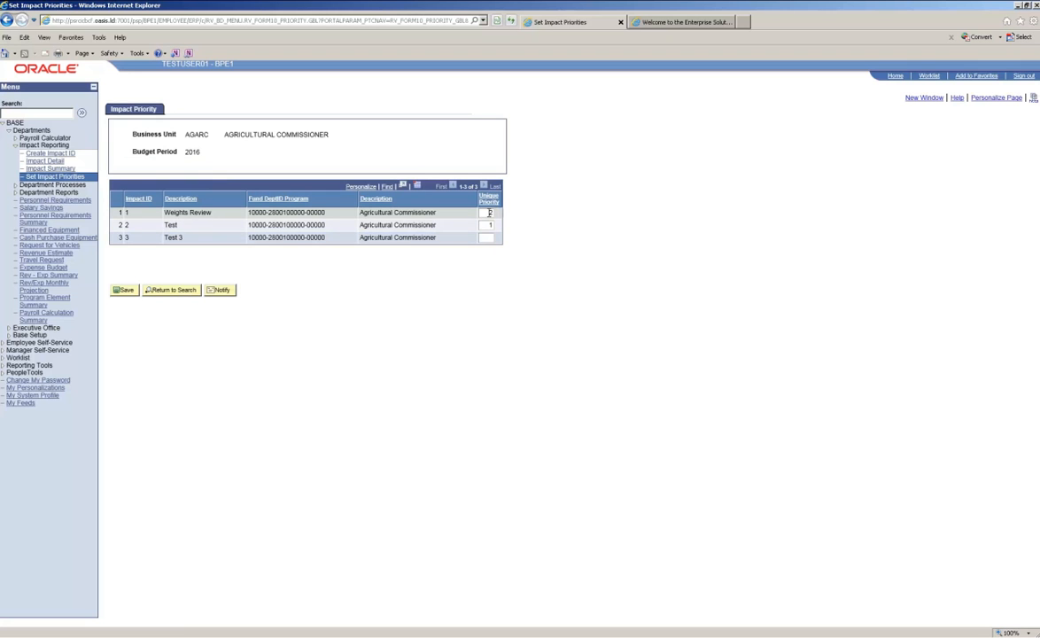
Set the unique priorities to 1 for Weights Review, 2 for Test and 3 for Test 3, and save them.
click(488, 224)
text(1)
drag(485, 212, 497, 225)
text(1)
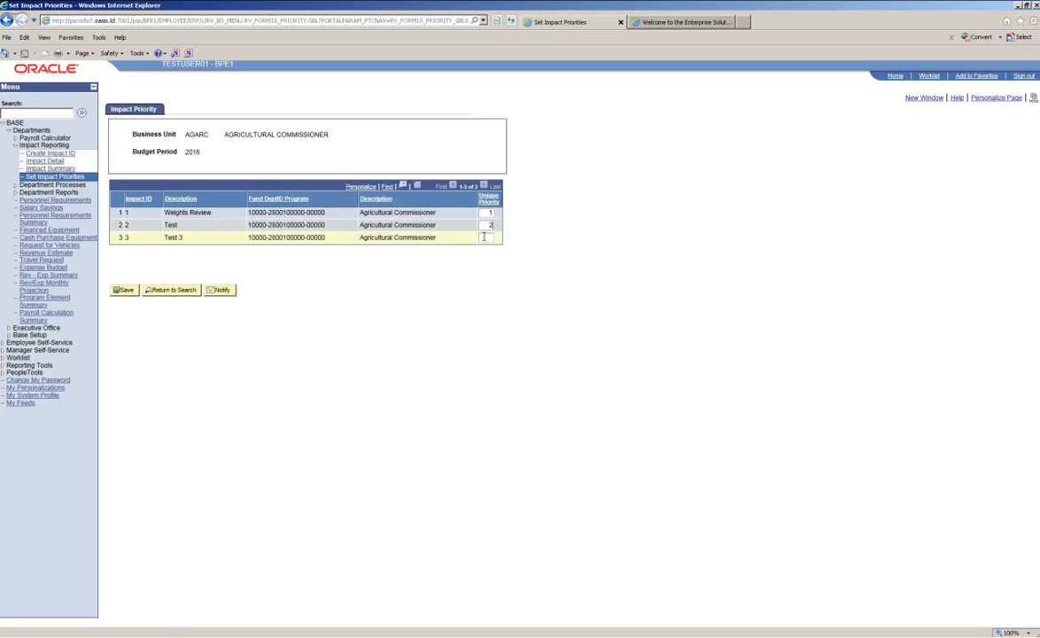
click(484, 236)
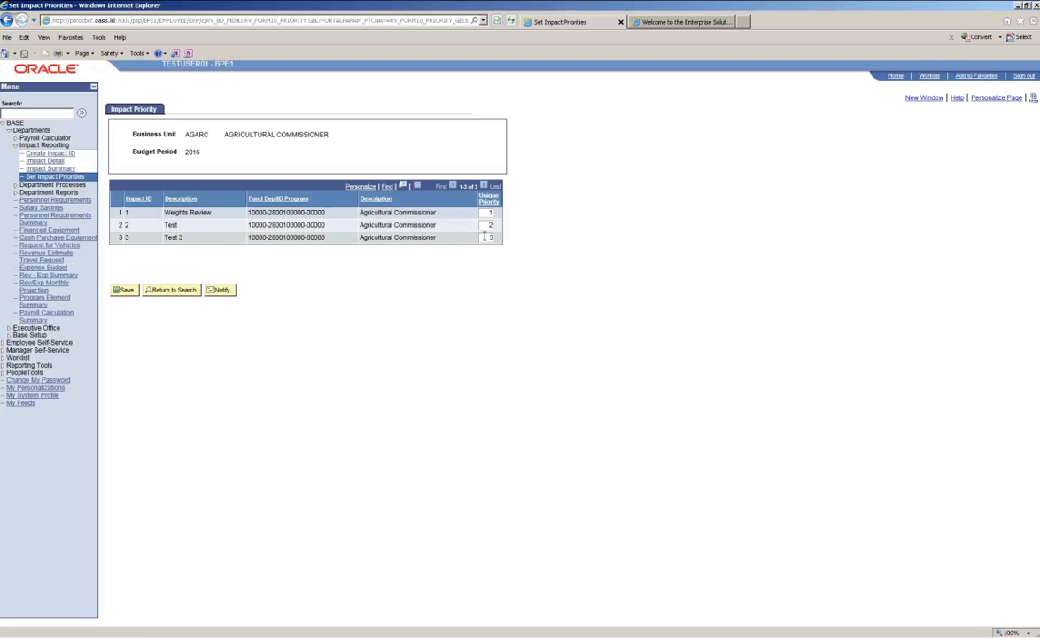
click(124, 289)
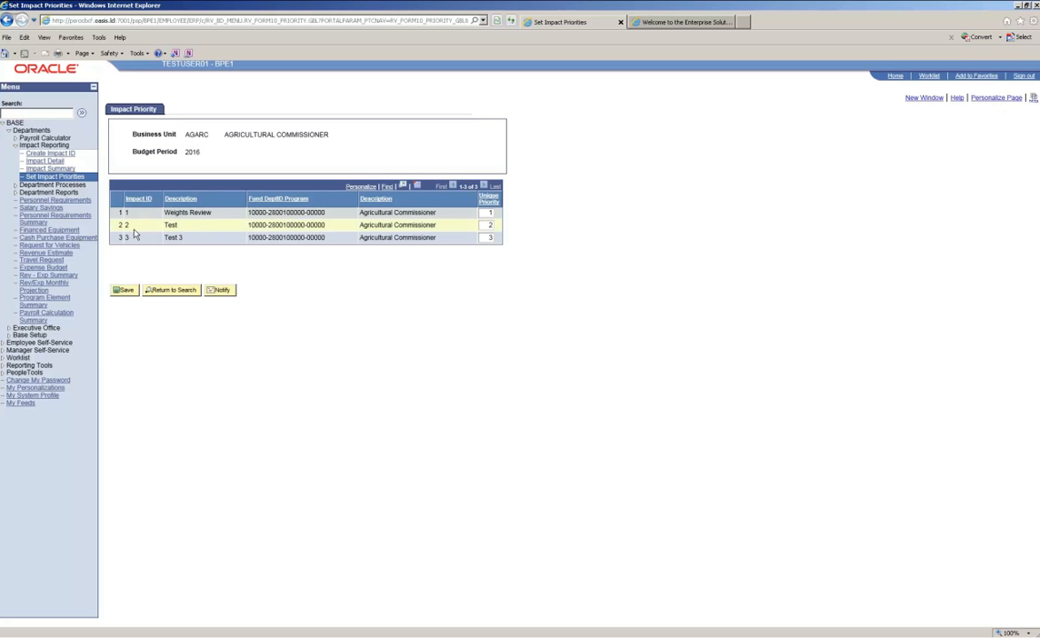
click(168, 295)
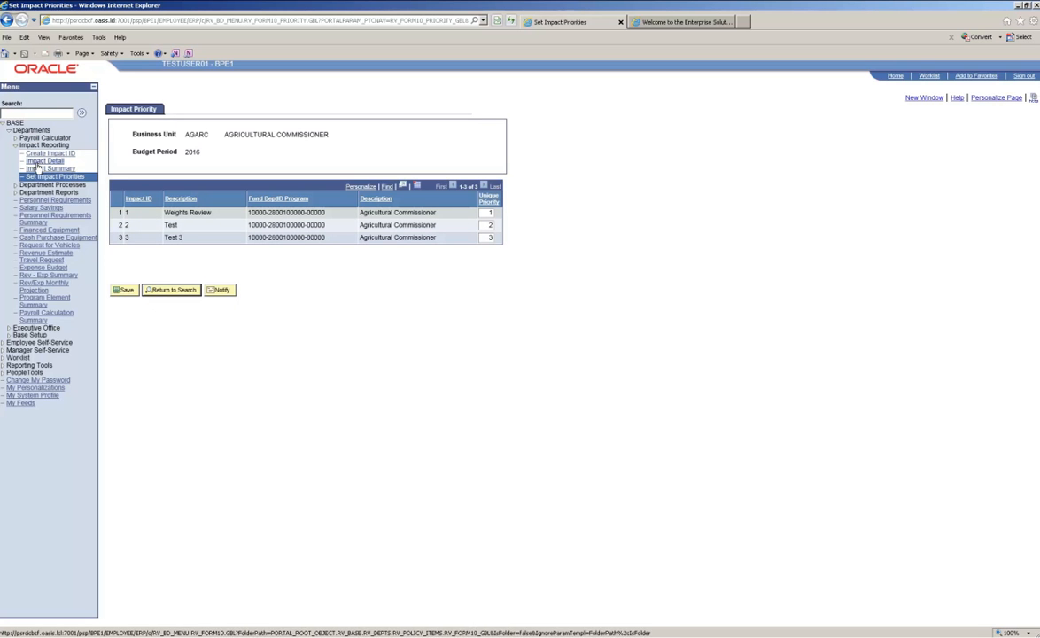
Add a new Department Impact Report run control with the ID ImpactReptTest1.
click(40, 193)
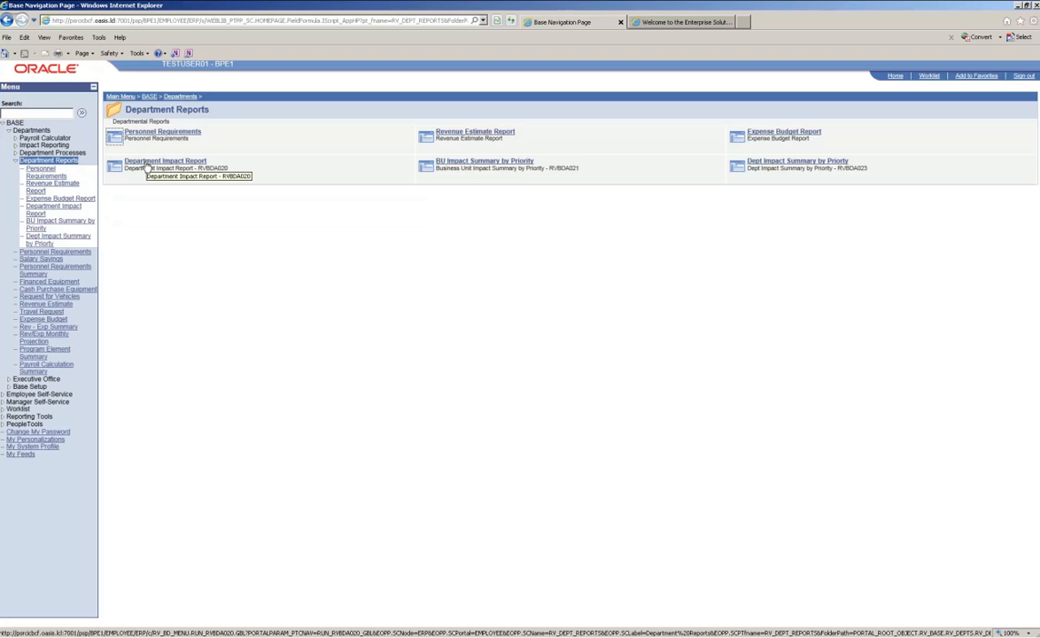
click(147, 168)
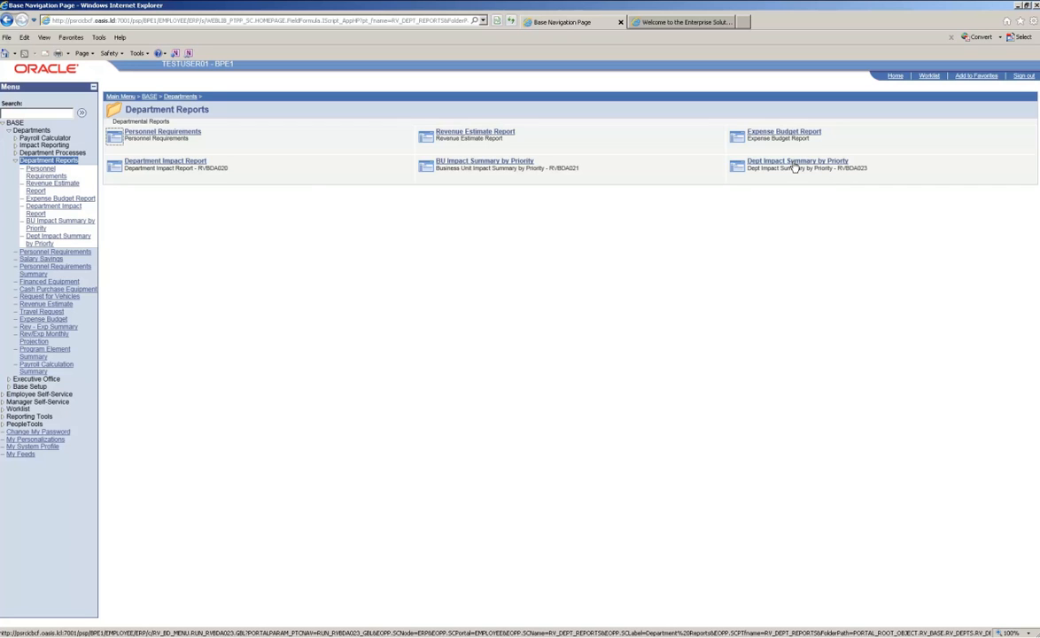
click(154, 165)
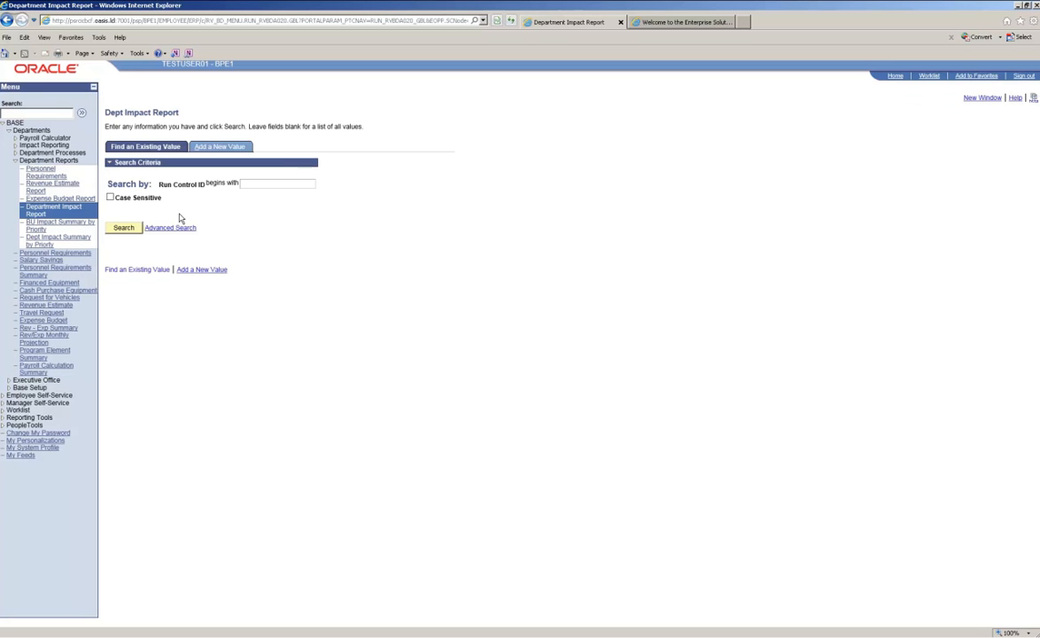
click(202, 147)
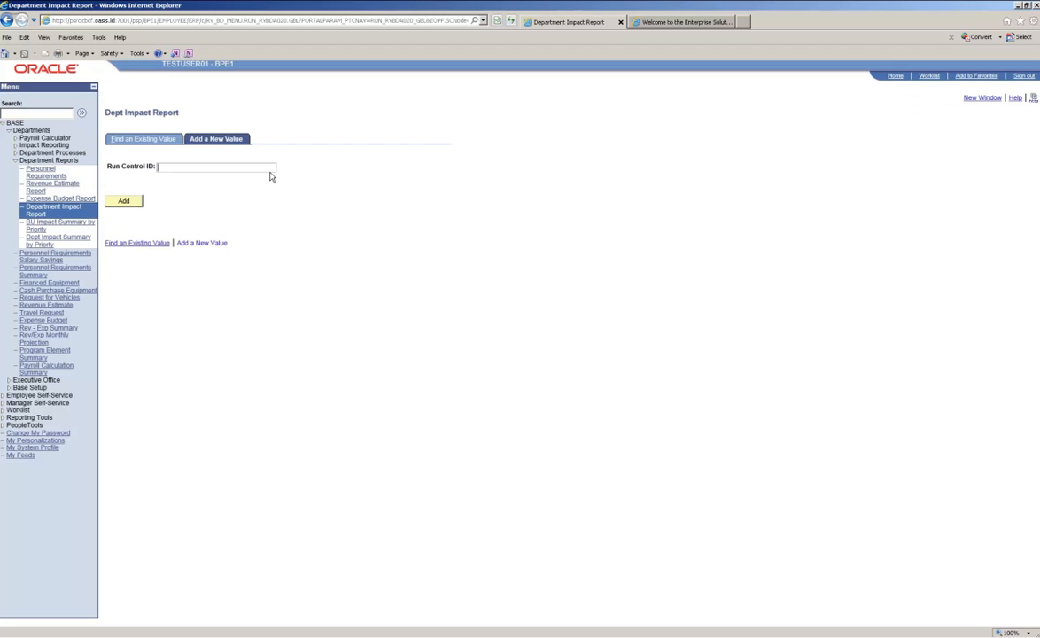
text(imp)
click(124, 200)
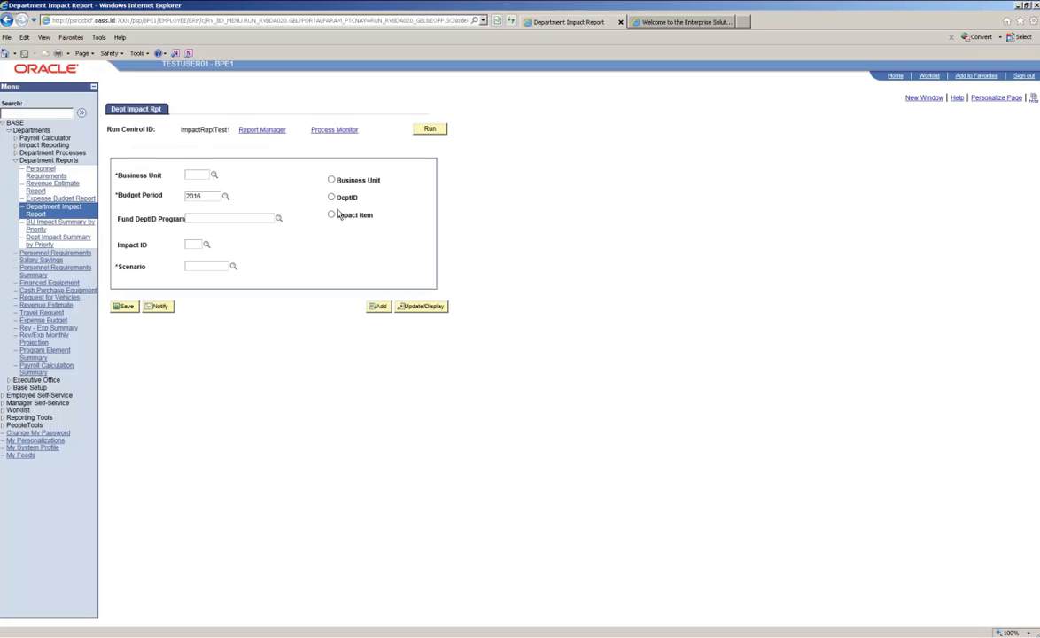
Run the report at Business Unit level for AGARC, budget period 2016 and scenario REQUESTED, with Web output in PDF format.
click(332, 181)
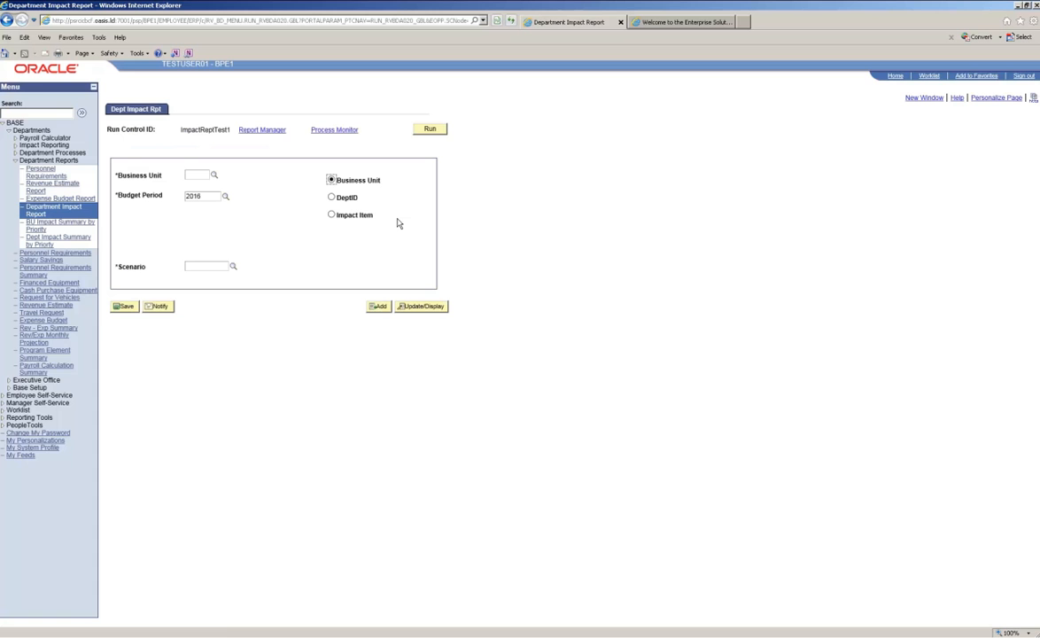
click(214, 176)
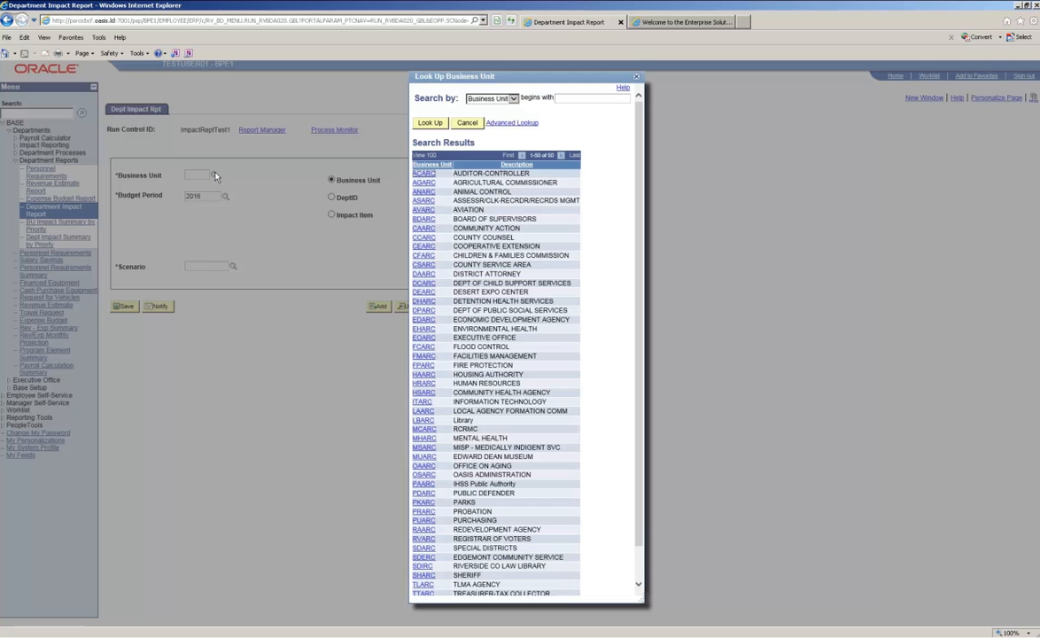
click(424, 182)
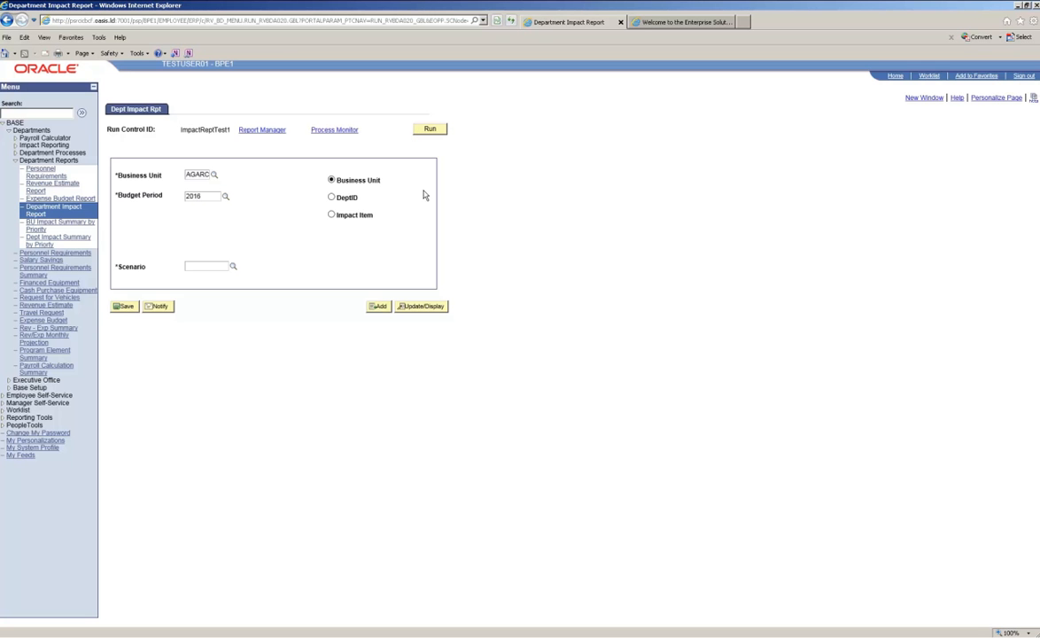
click(233, 269)
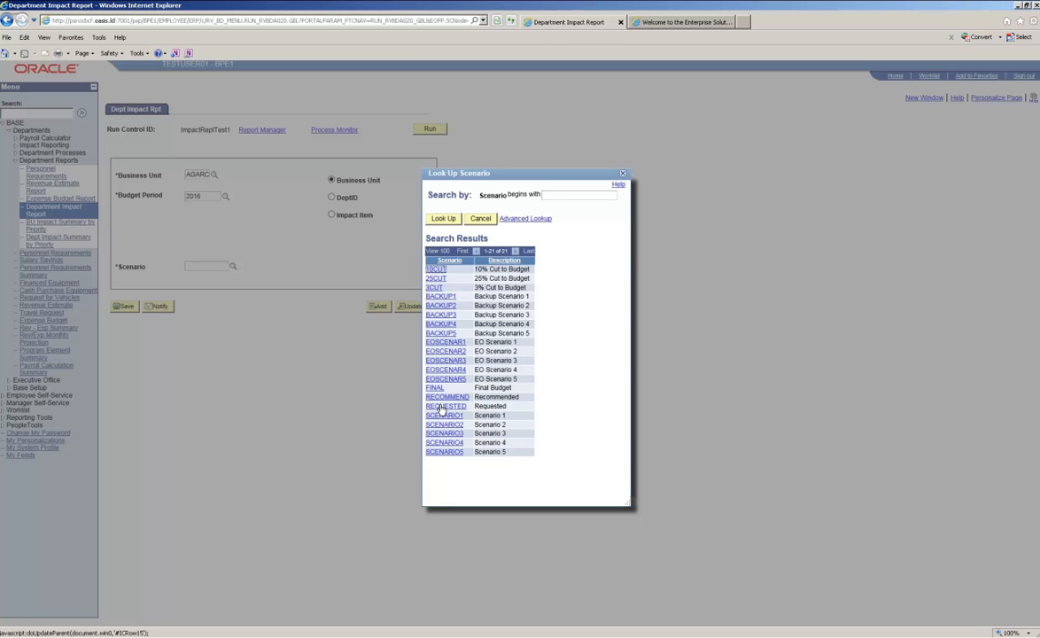
click(444, 407)
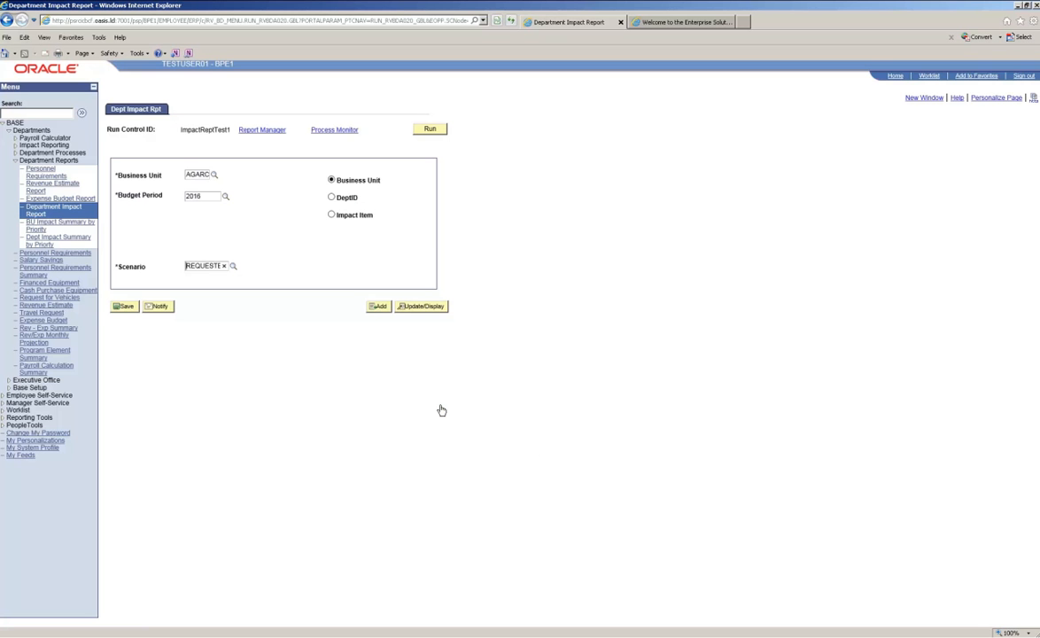
click(429, 130)
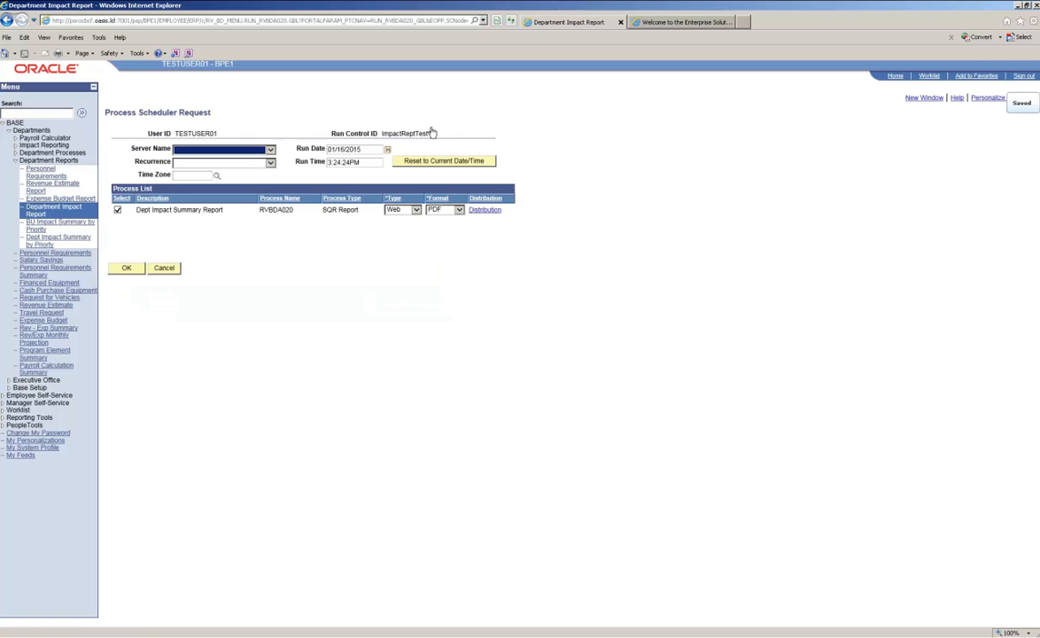
click(124, 268)
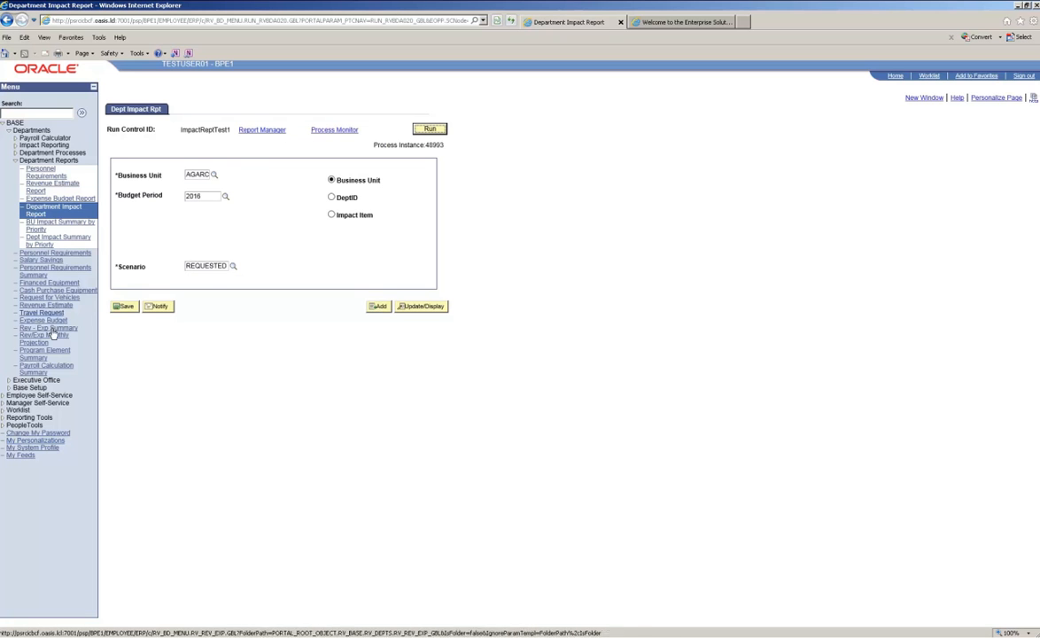
Check the Process Monitor for the latest RVBDA020 run and open its log/trace file list.
click(2, 418)
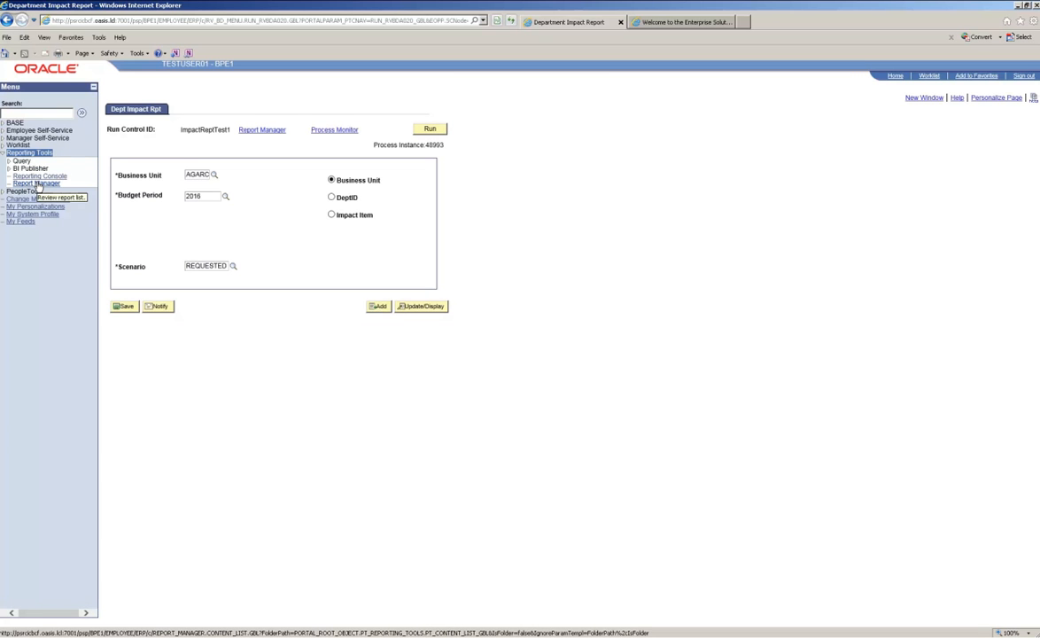
click(336, 132)
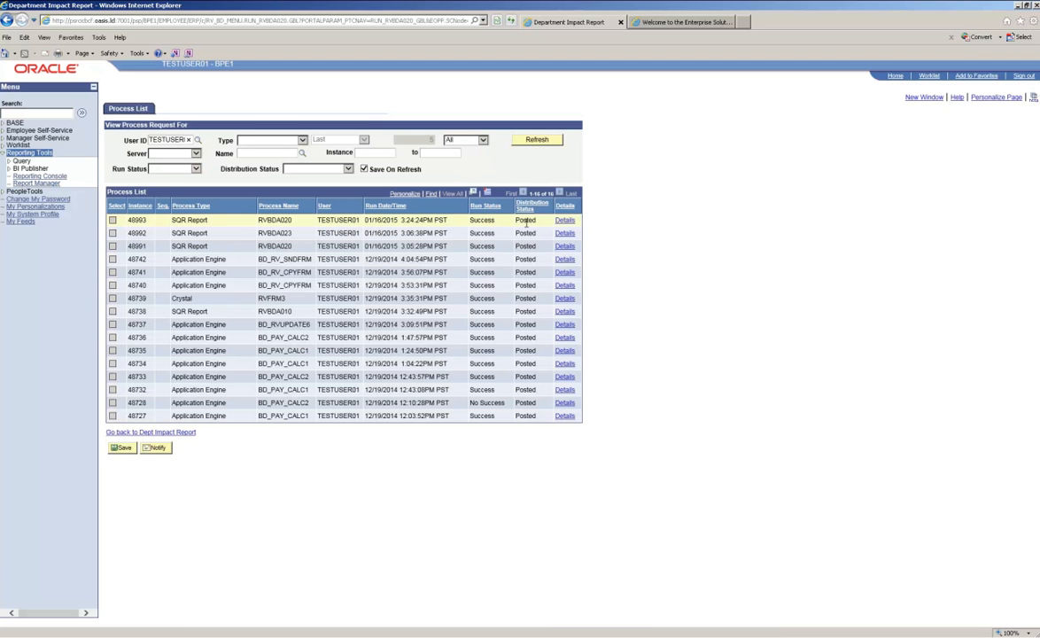
click(564, 221)
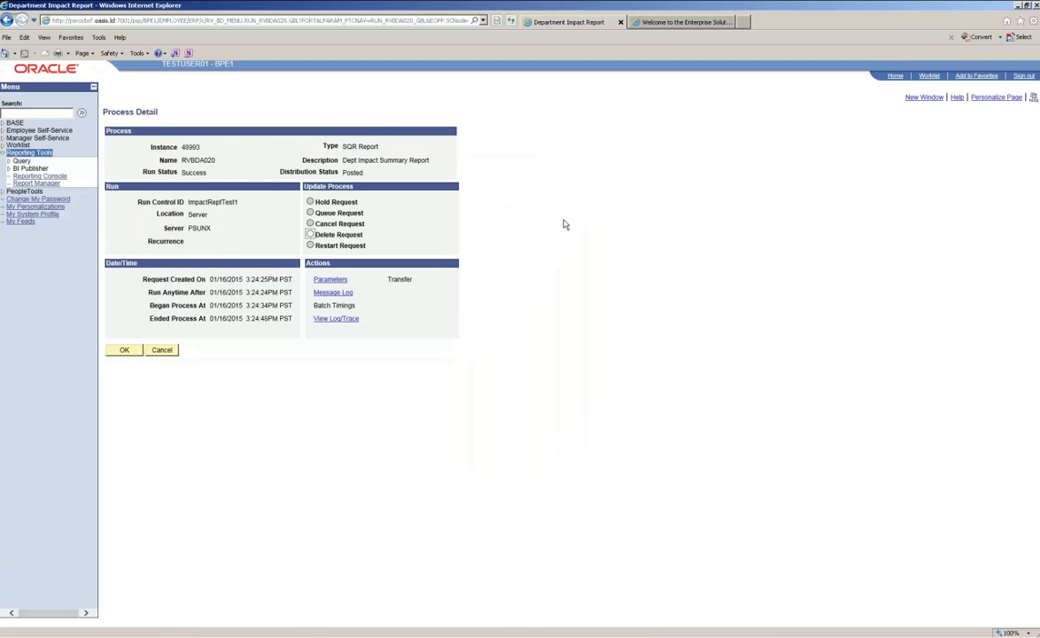
click(342, 320)
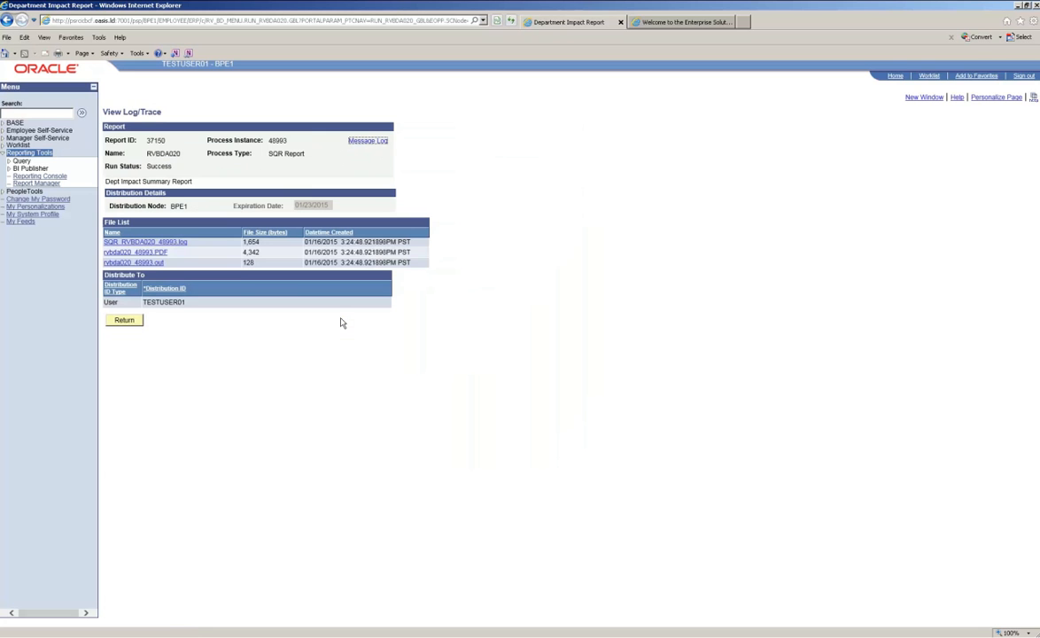
Open the report output rvbda020_48993.PDF, review the Department Impact Summary page and close it.
click(135, 253)
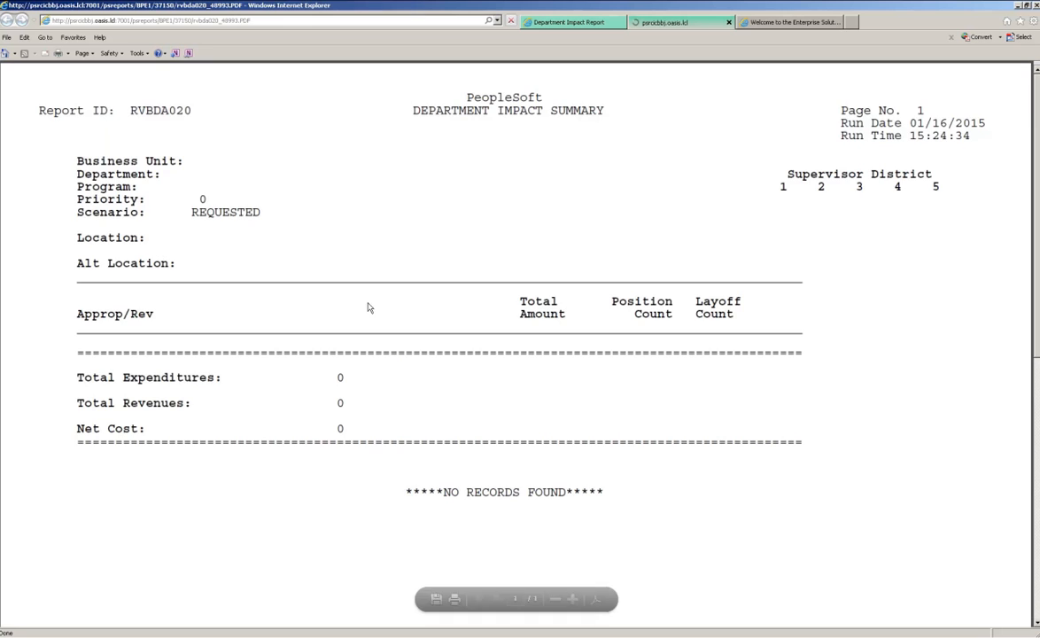
scroll(506, 412, down, 2)
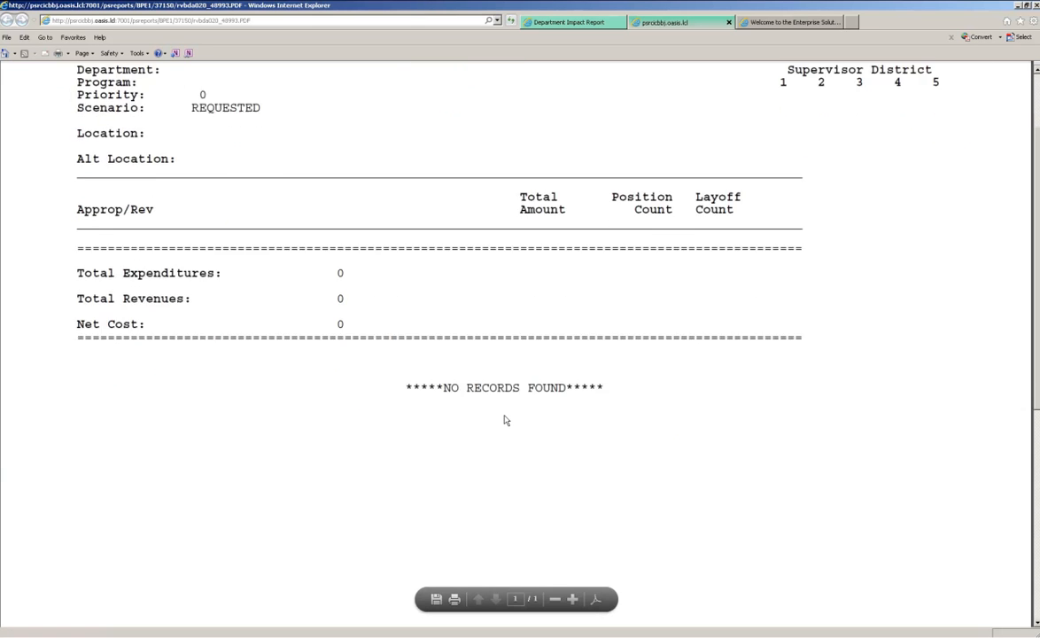
scroll(496, 423, up, 2)
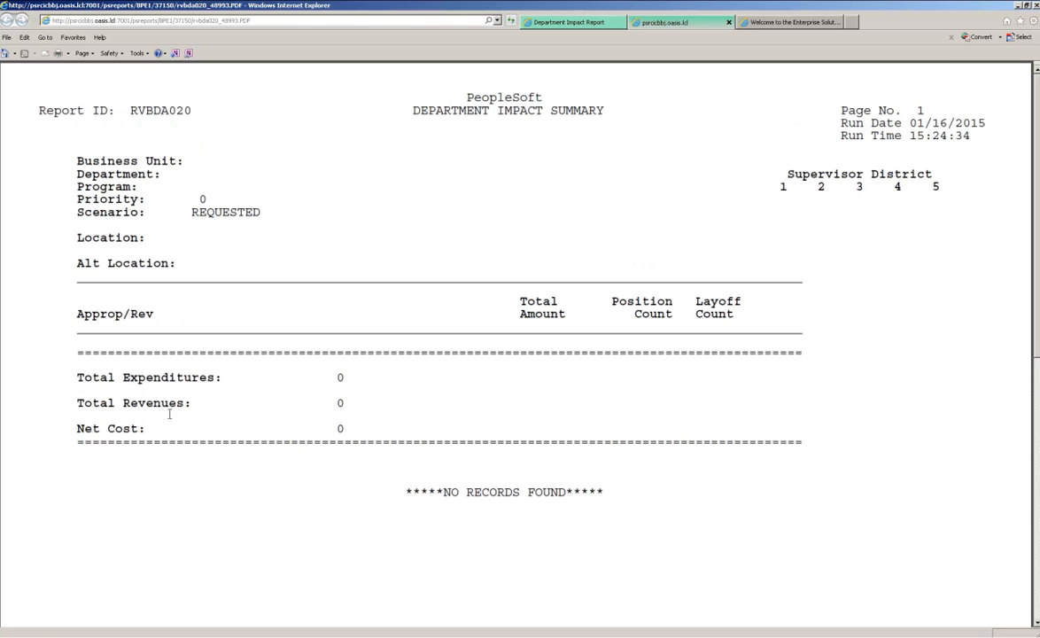
scroll(538, 398, down, 3)
scroll(534, 407, up, 2)
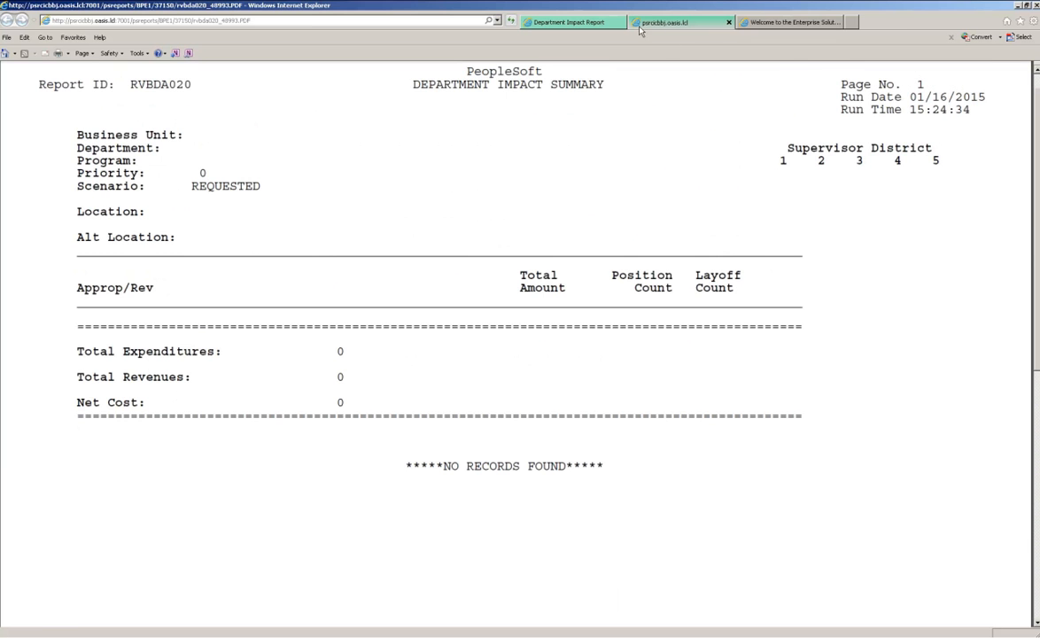
click(731, 24)
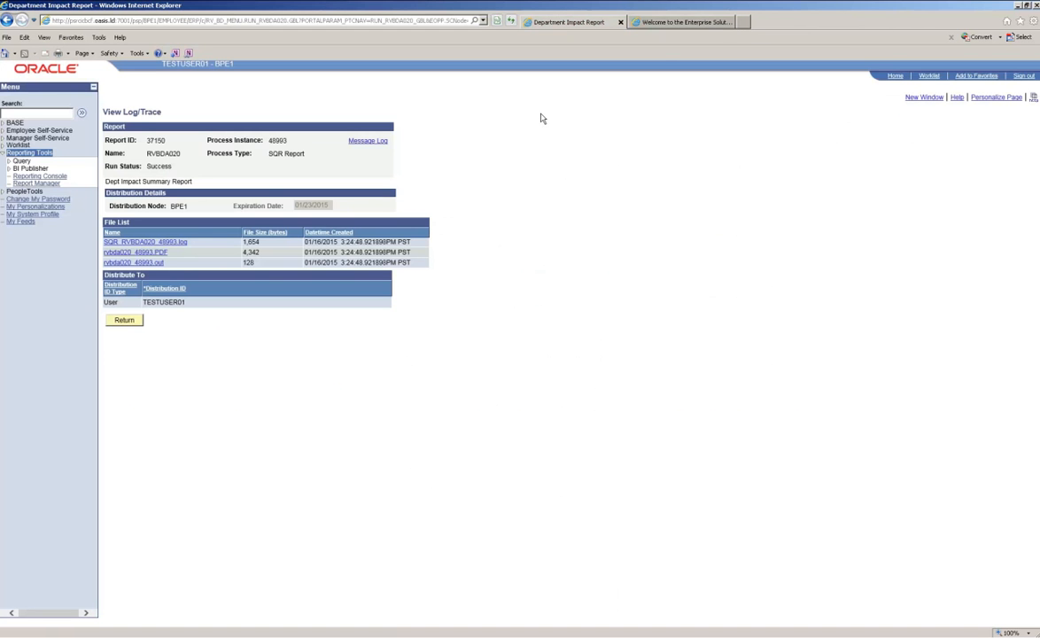
Open the Department Impact Sum by Prty report from Report Manager's administration list and return to that list.
click(30, 154)
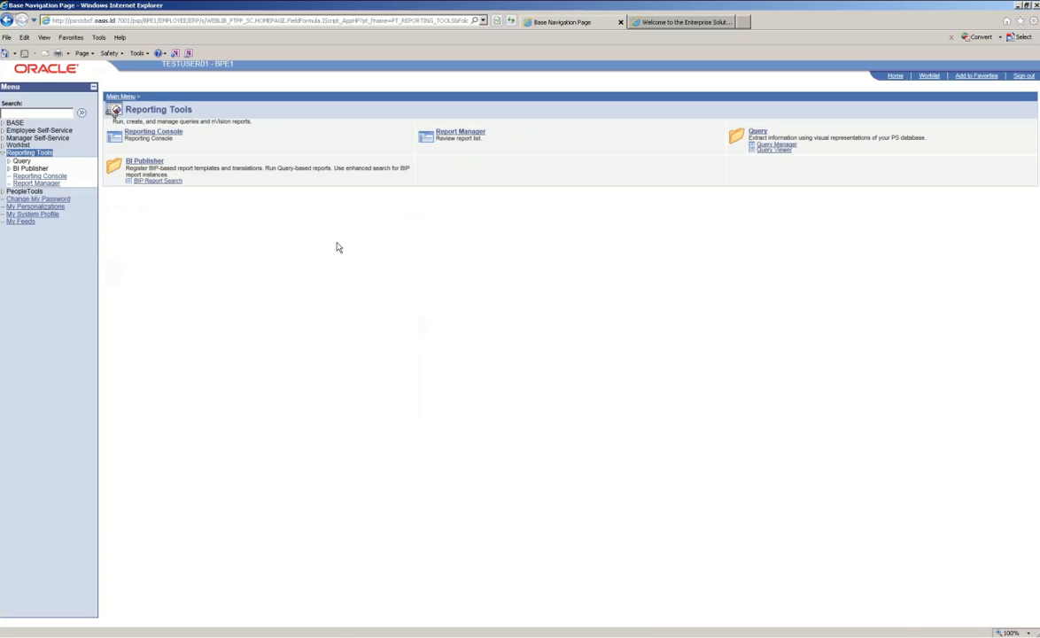
click(458, 134)
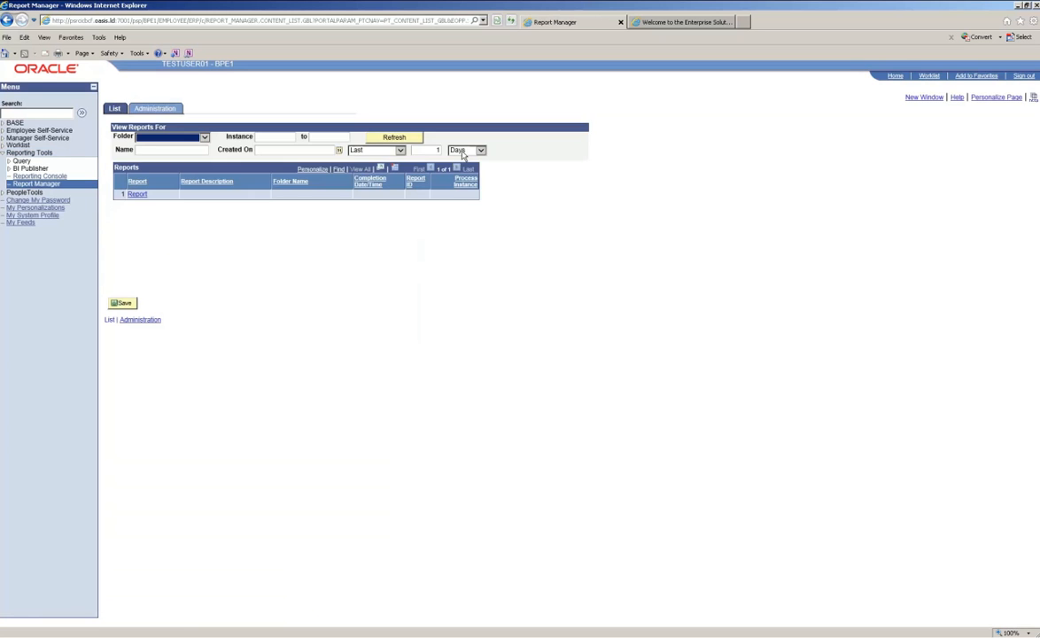
click(166, 108)
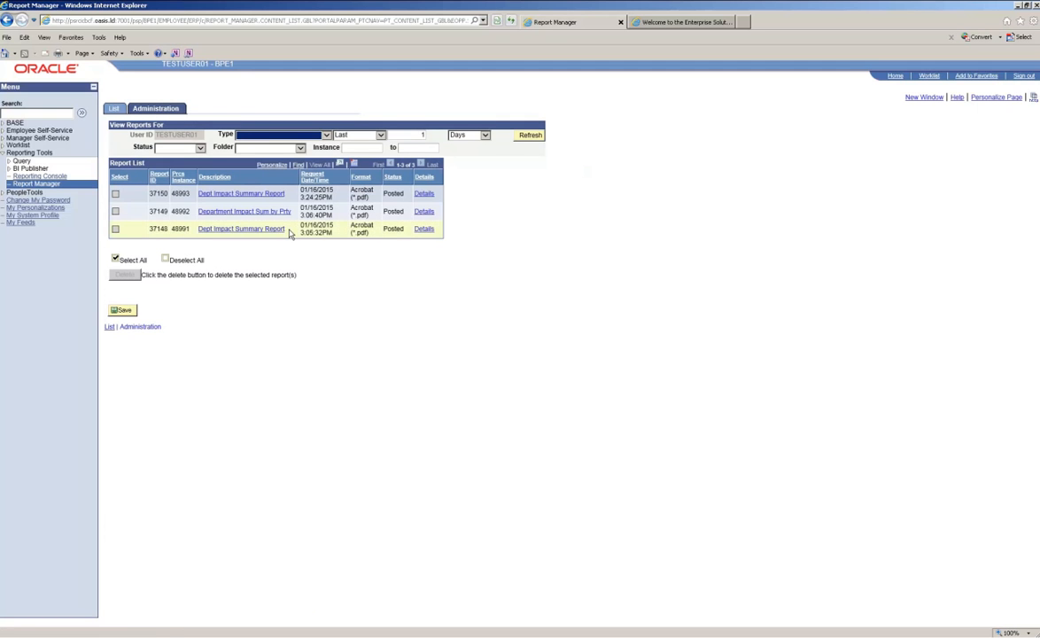
click(226, 212)
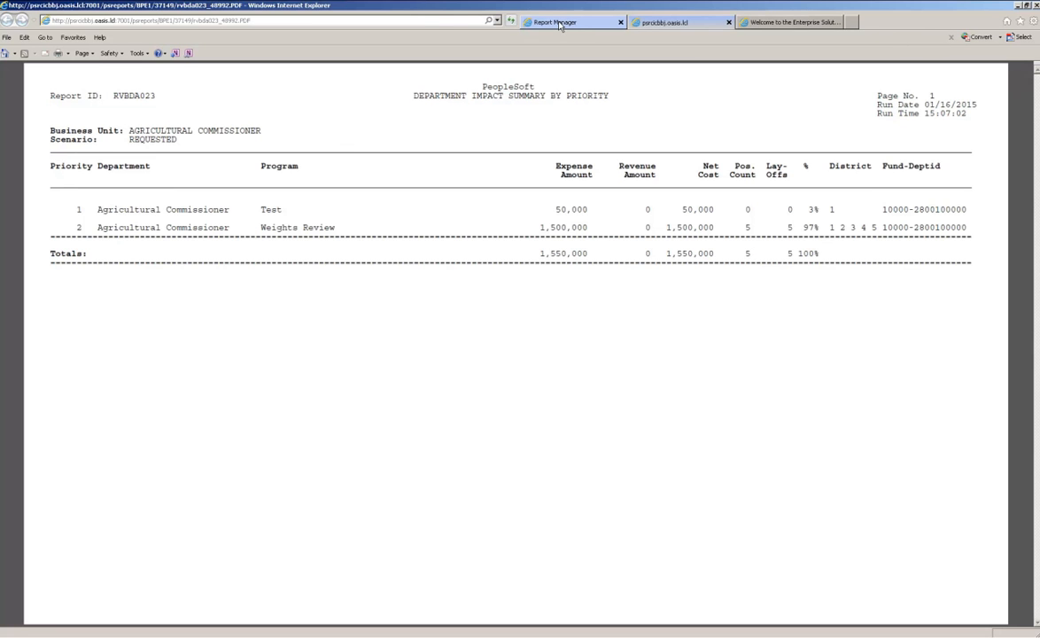
click(524, 25)
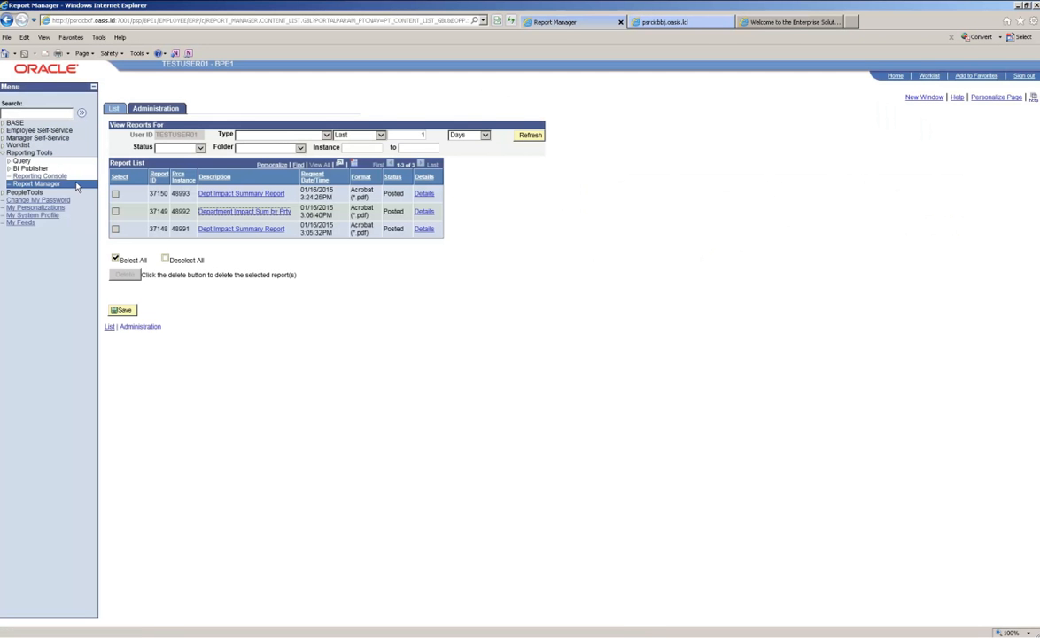
Rerun the Department Impact Report using the existing run control ImpactReptTest1, keeping Web output in PDF format.
click(14, 124)
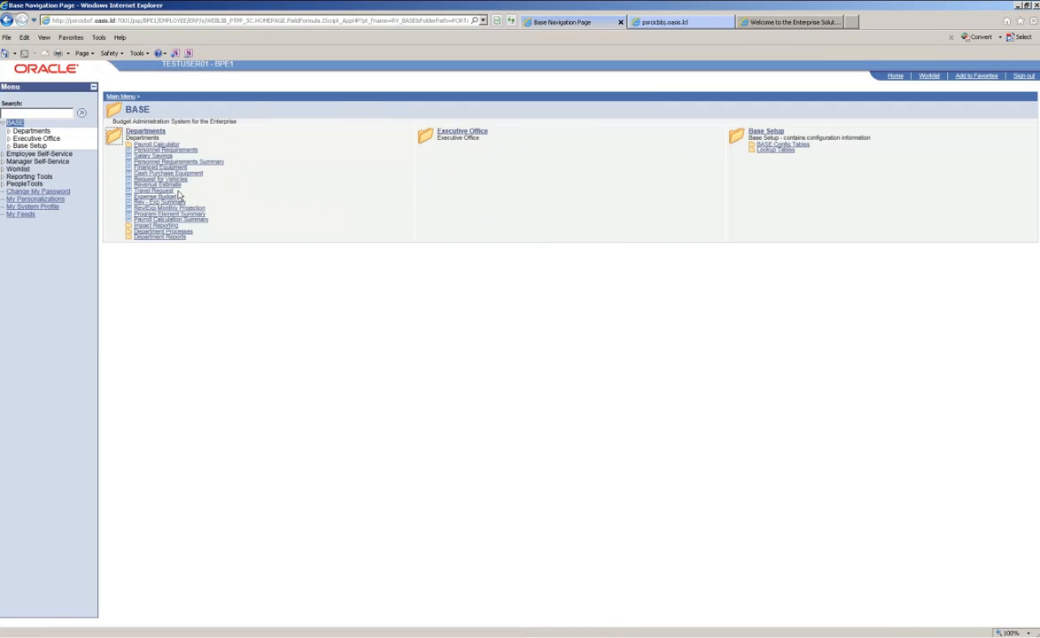
click(25, 133)
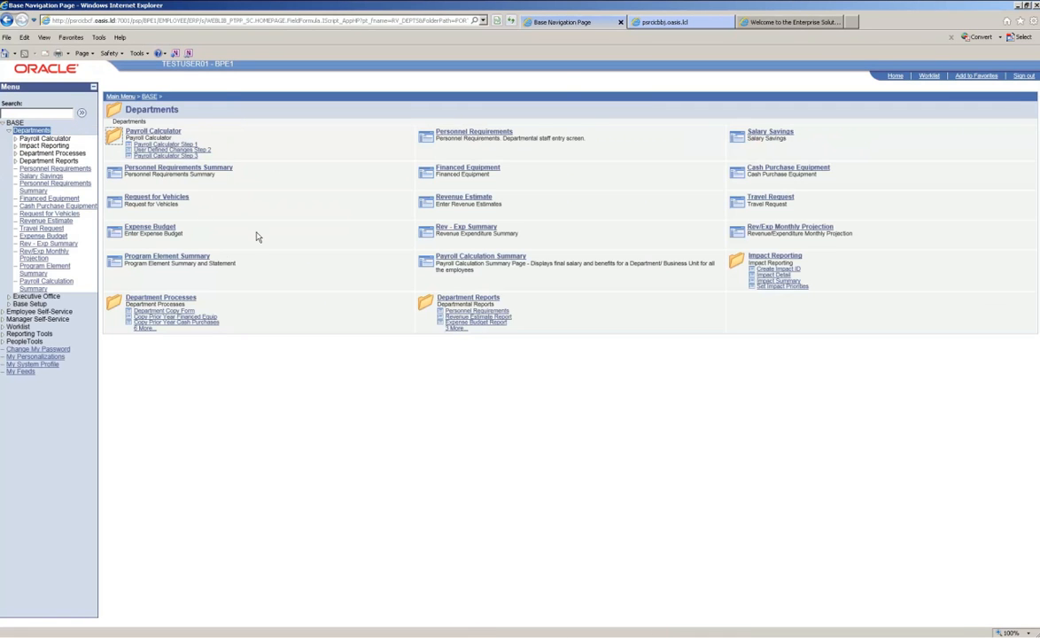
click(465, 298)
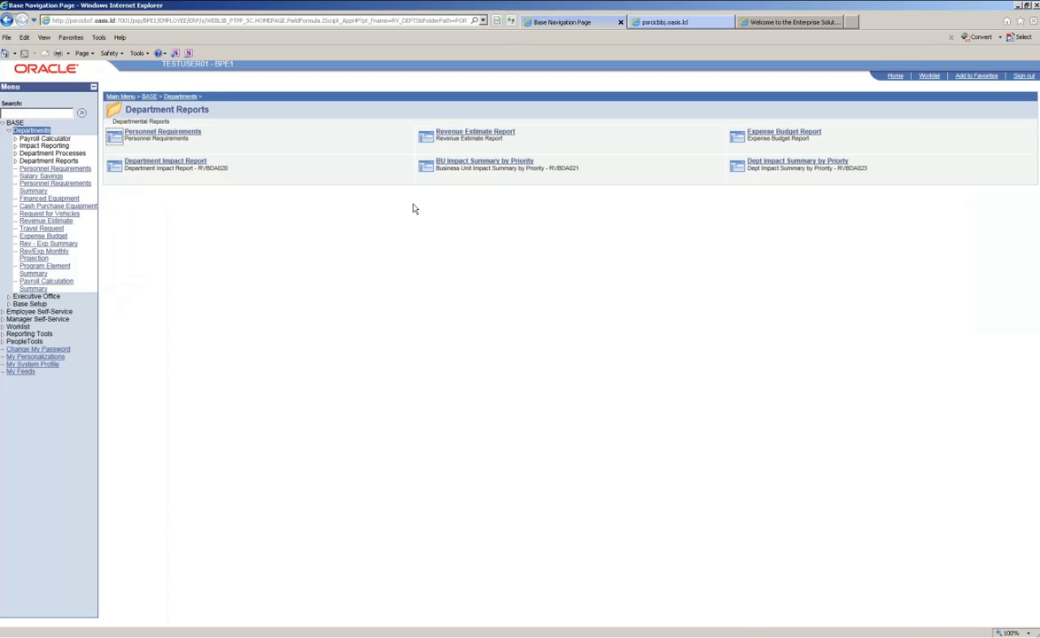
click(166, 161)
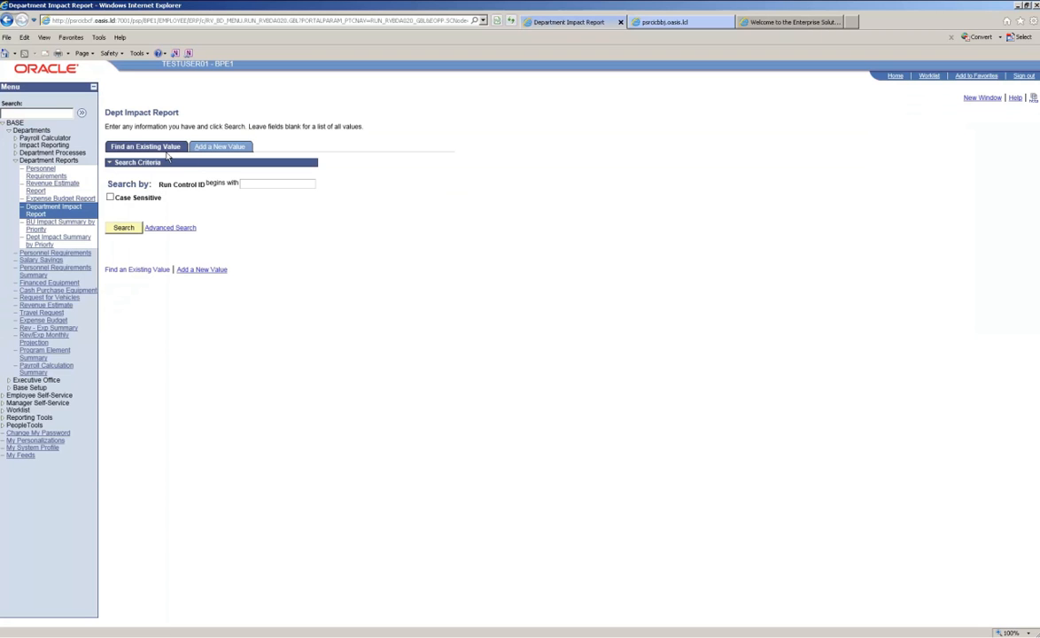
click(124, 226)
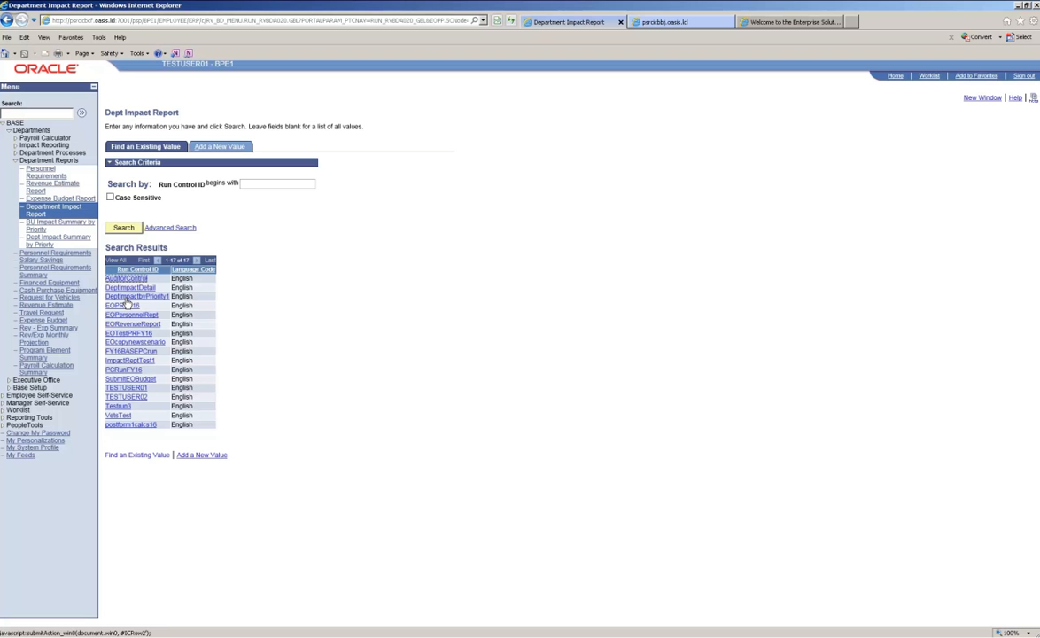
click(126, 362)
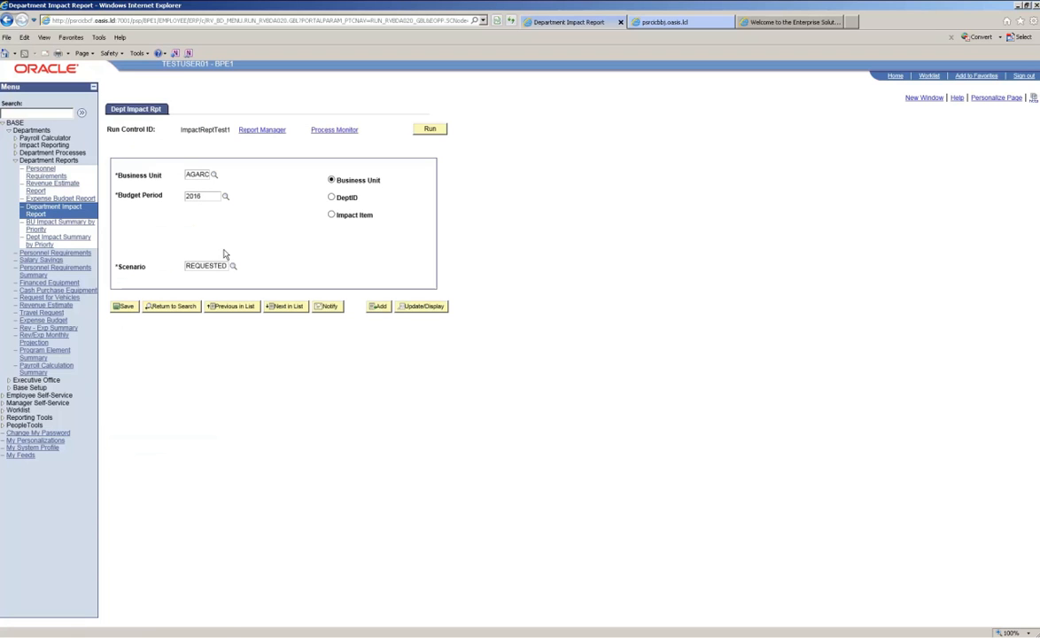
click(430, 128)
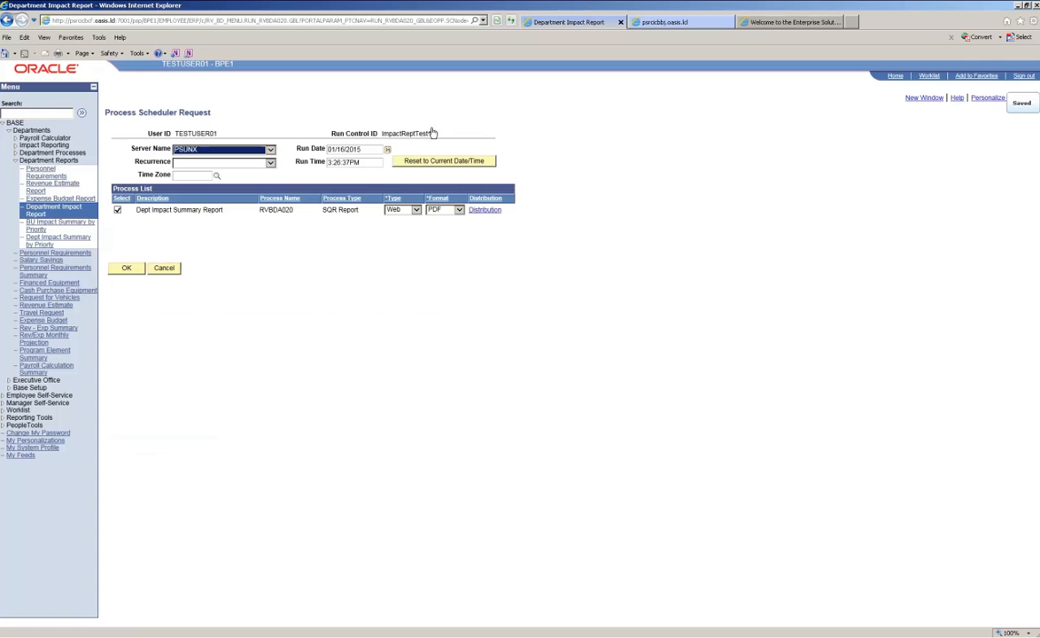
click(125, 268)
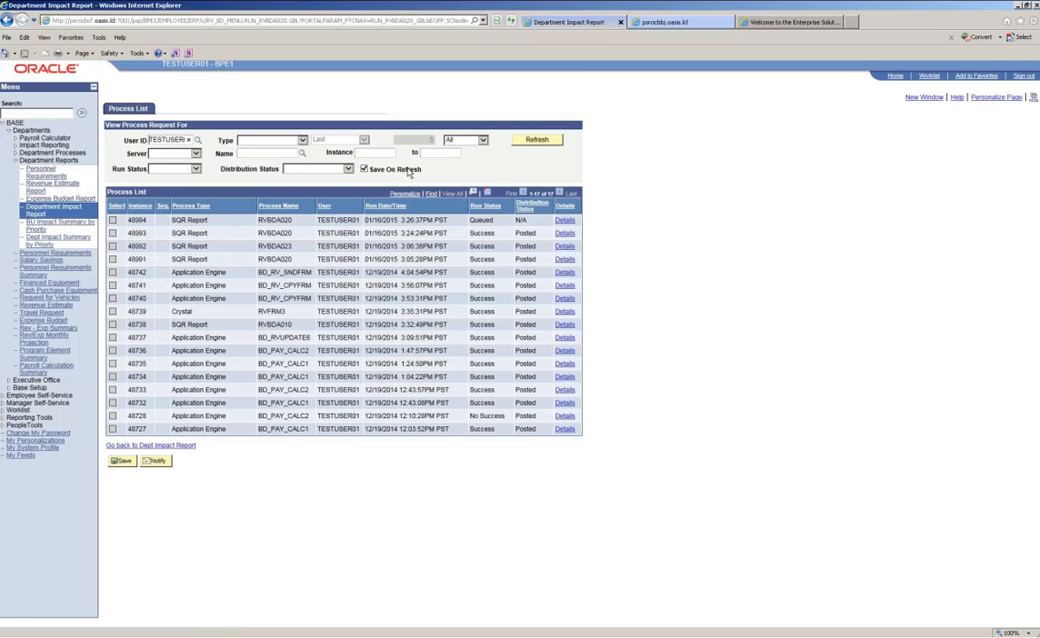
Add a new Dept Impact Summary by Priority run control with the ID DeptImpactByPriority1.
click(40, 238)
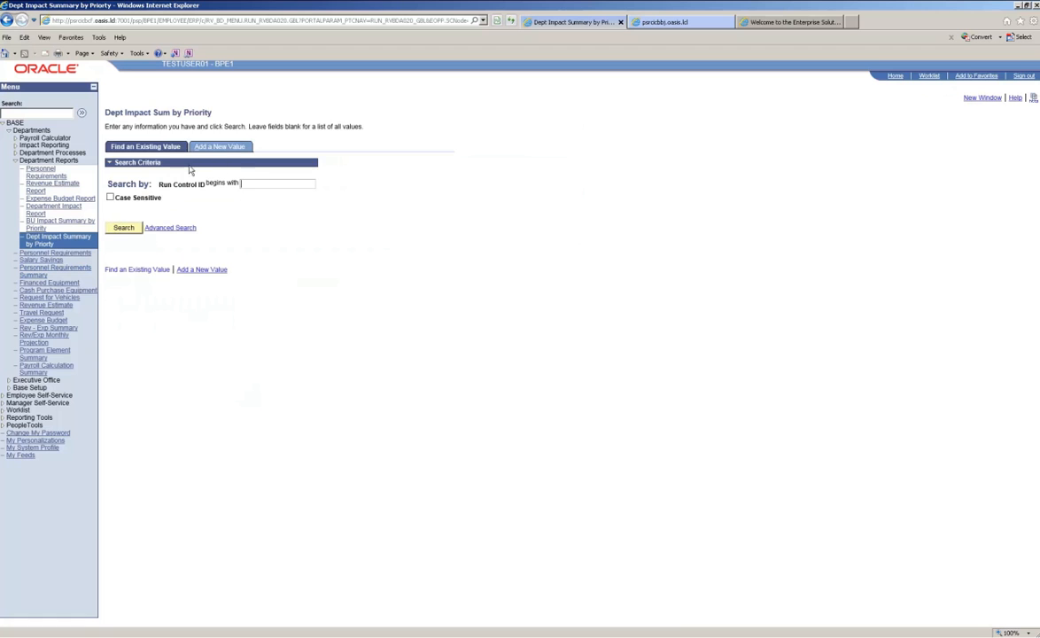
click(217, 145)
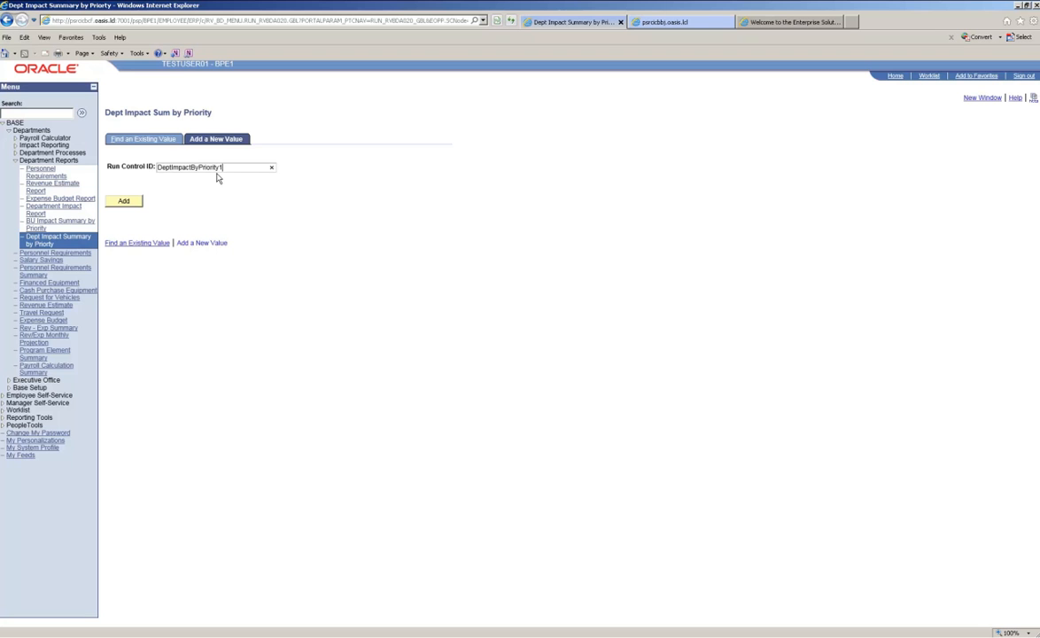
click(125, 201)
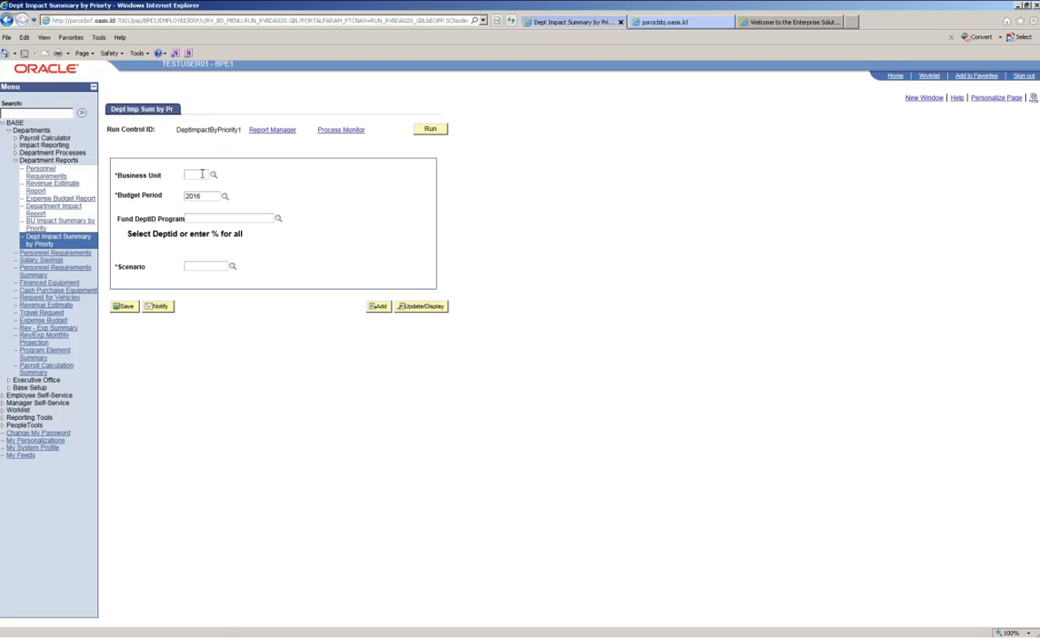
click(212, 175)
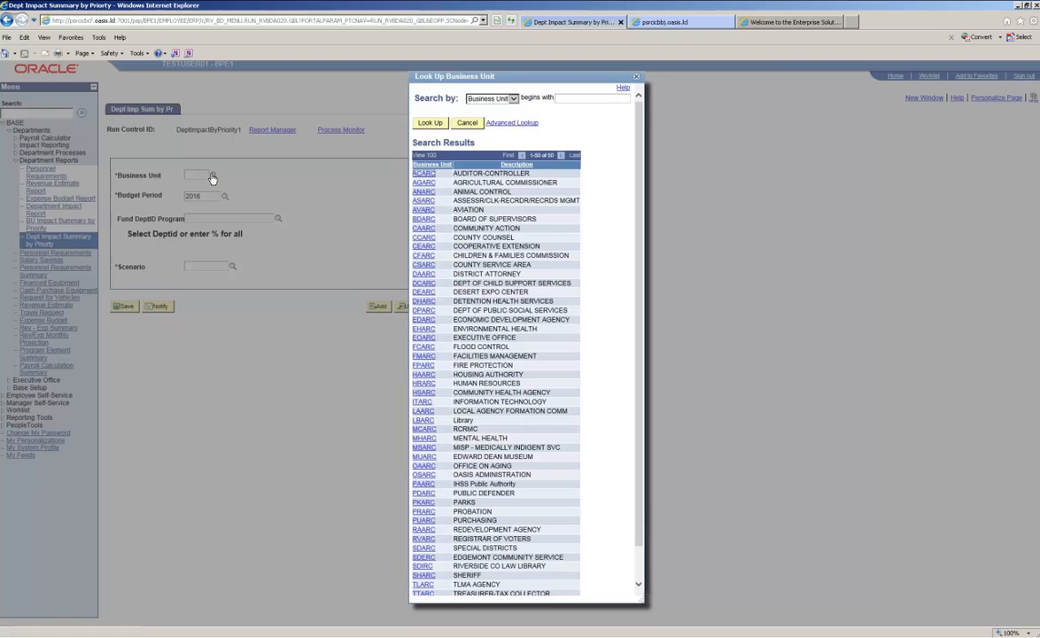
click(413, 182)
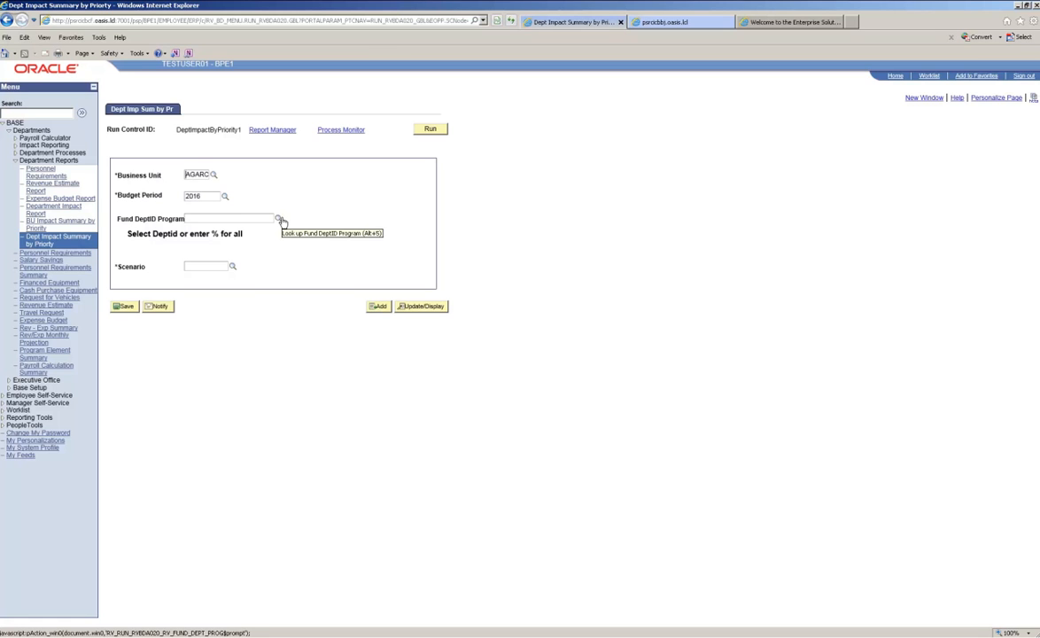
click(231, 265)
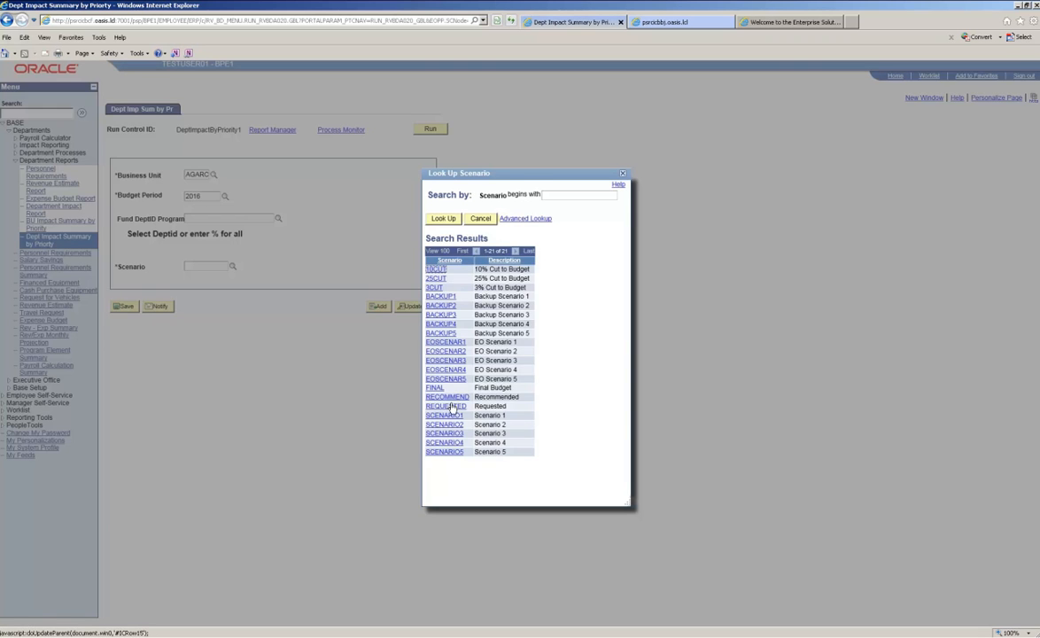
click(444, 406)
click(276, 220)
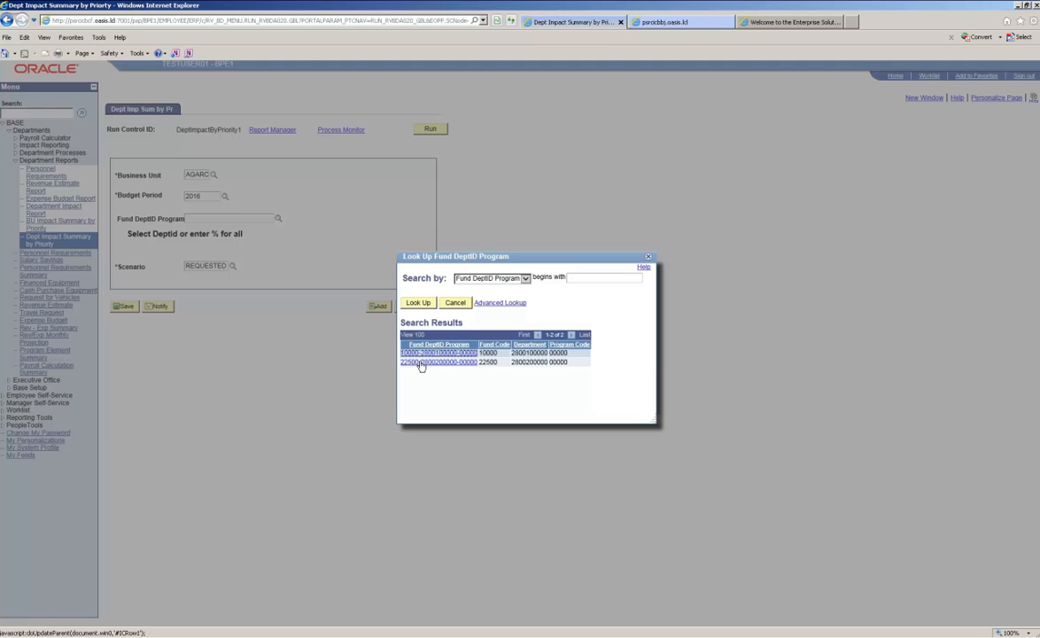
click(412, 353)
click(428, 131)
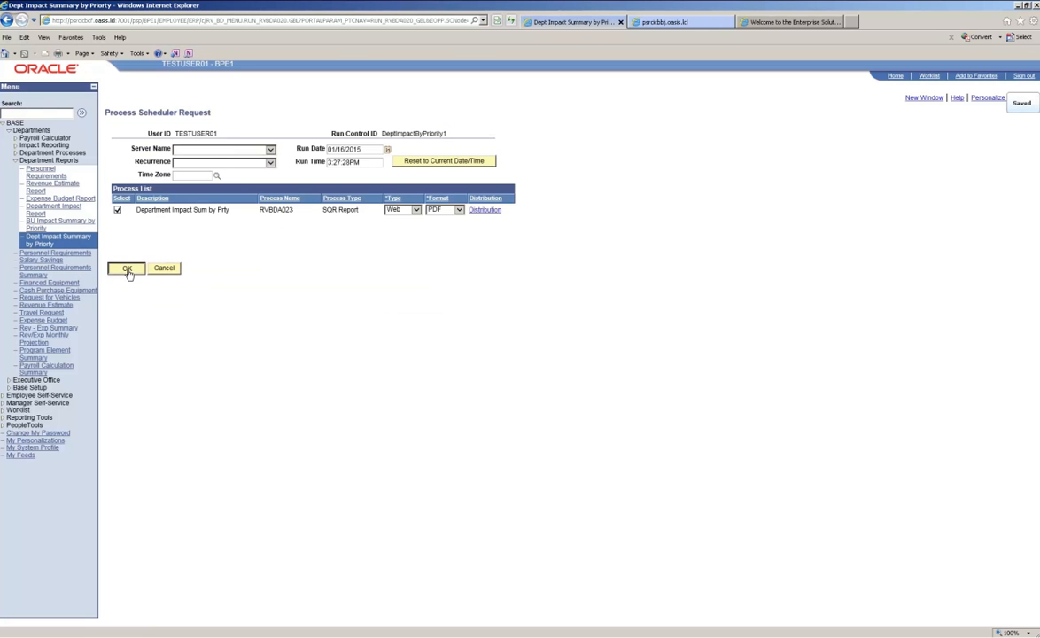
click(126, 270)
Open the log/trace file list of the latest RVBDA020 run from the Process Monitor.
click(342, 131)
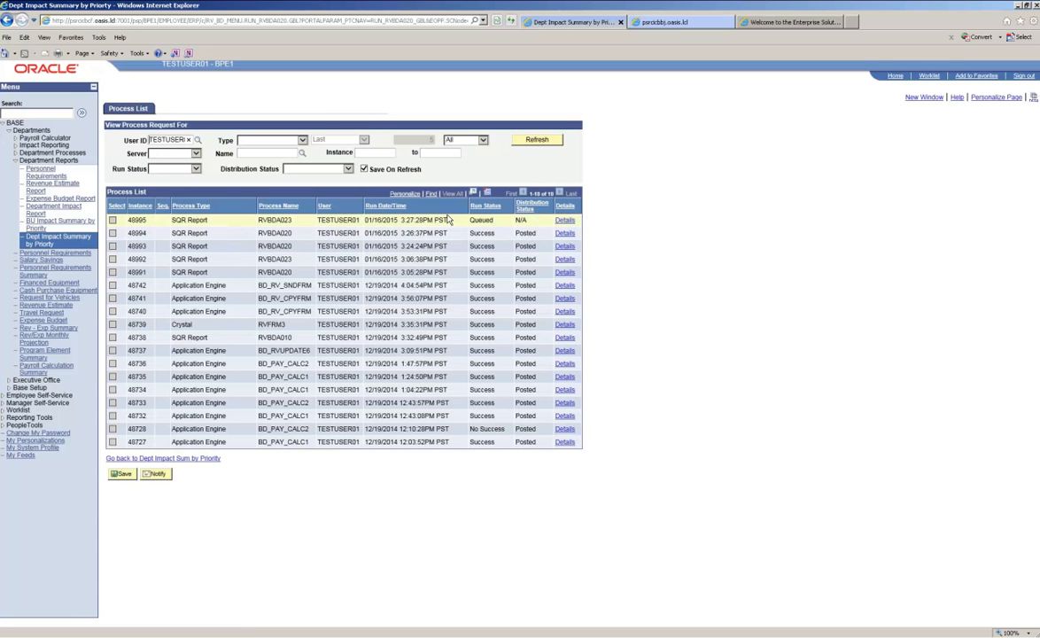
click(563, 235)
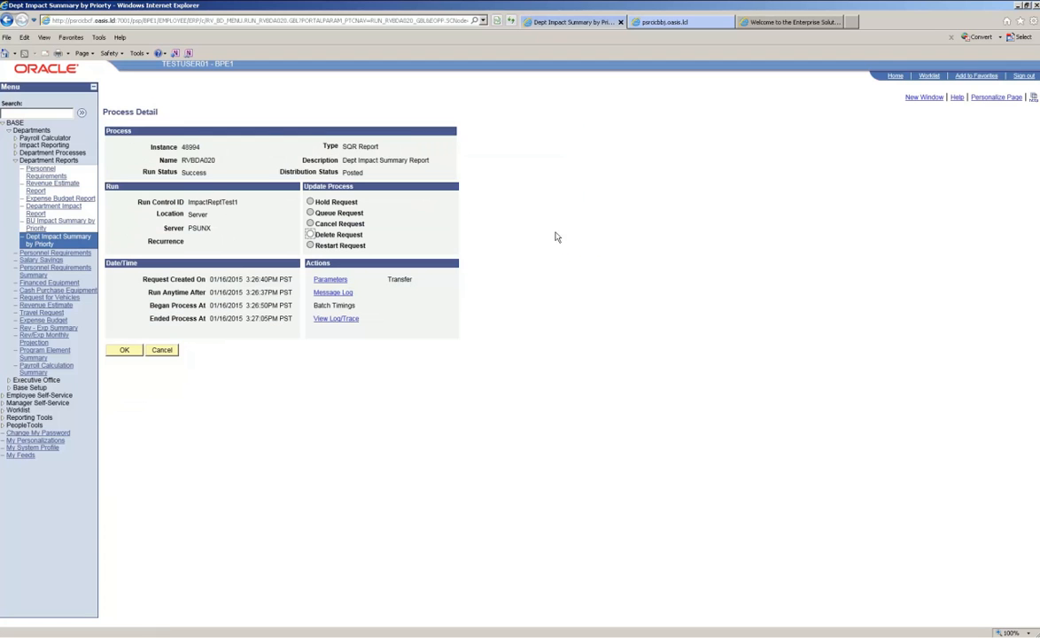
click(336, 320)
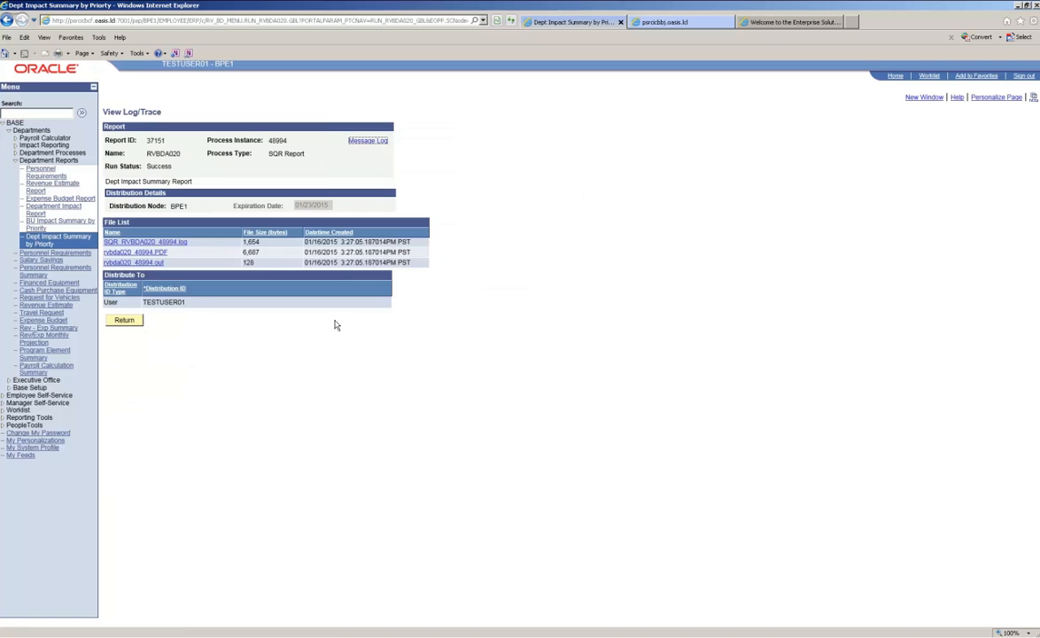
Review every page of rvbda020_48994.PDF, then close it and the older priority summary PDF.
click(135, 253)
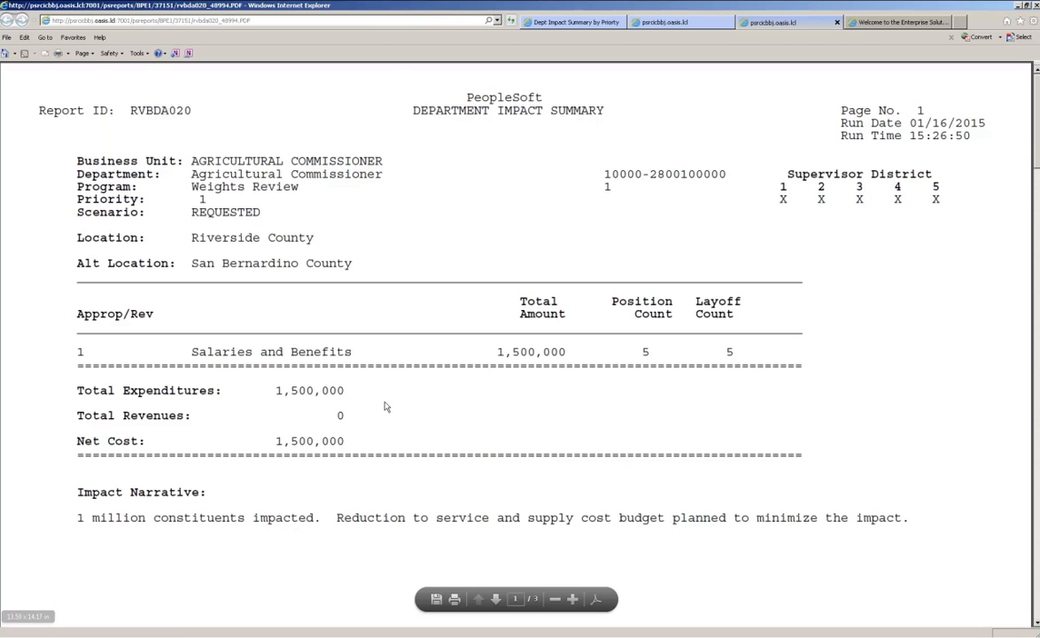
scroll(418, 466, down, 5)
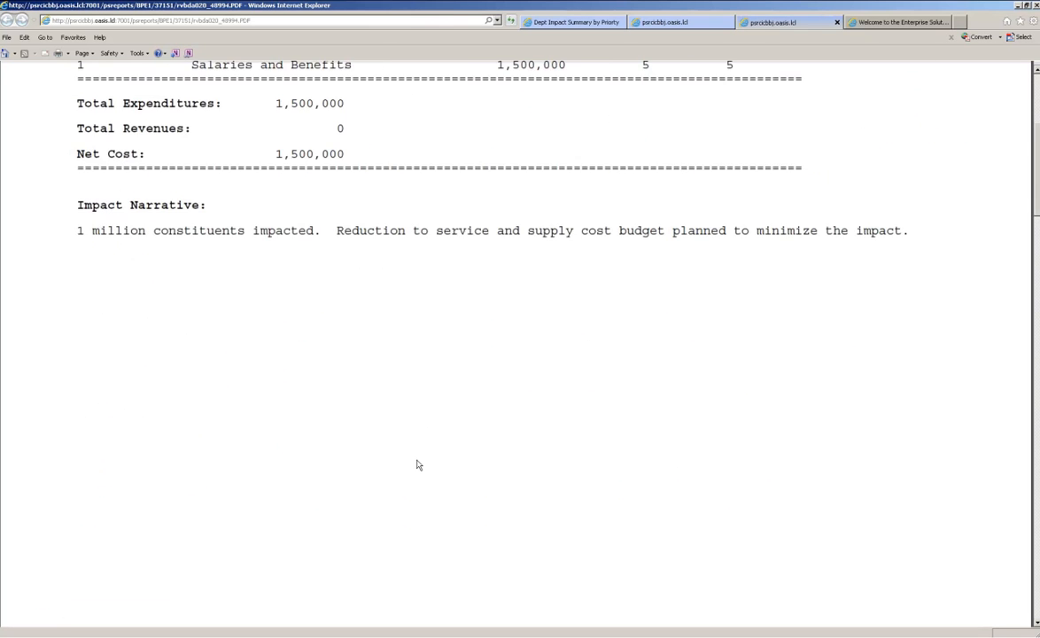
scroll(418, 466, down, 6)
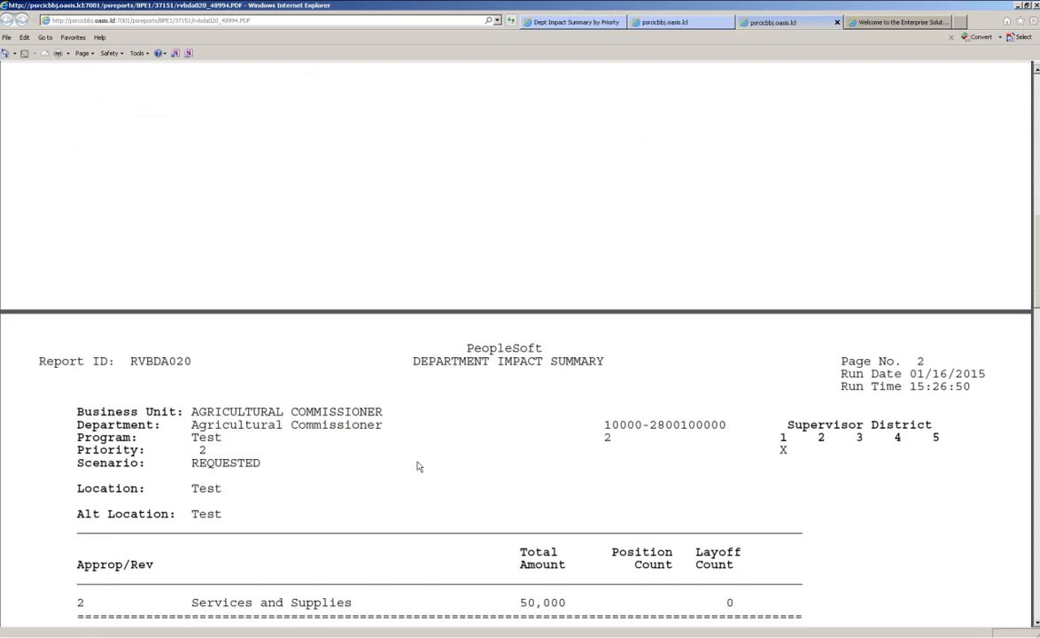
scroll(420, 463, down, 8)
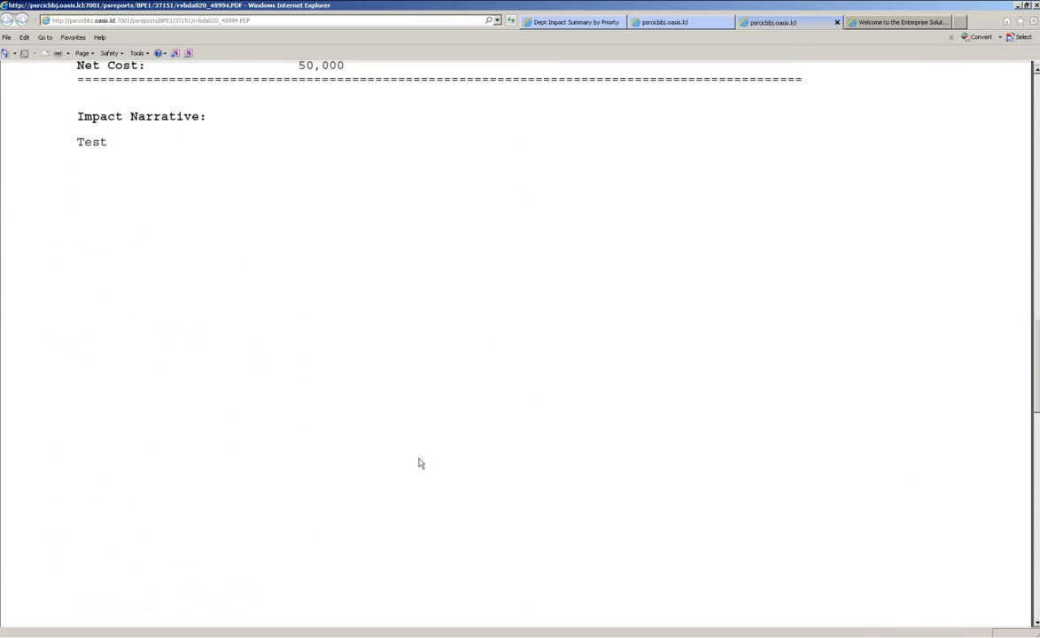
scroll(421, 463, down, 10)
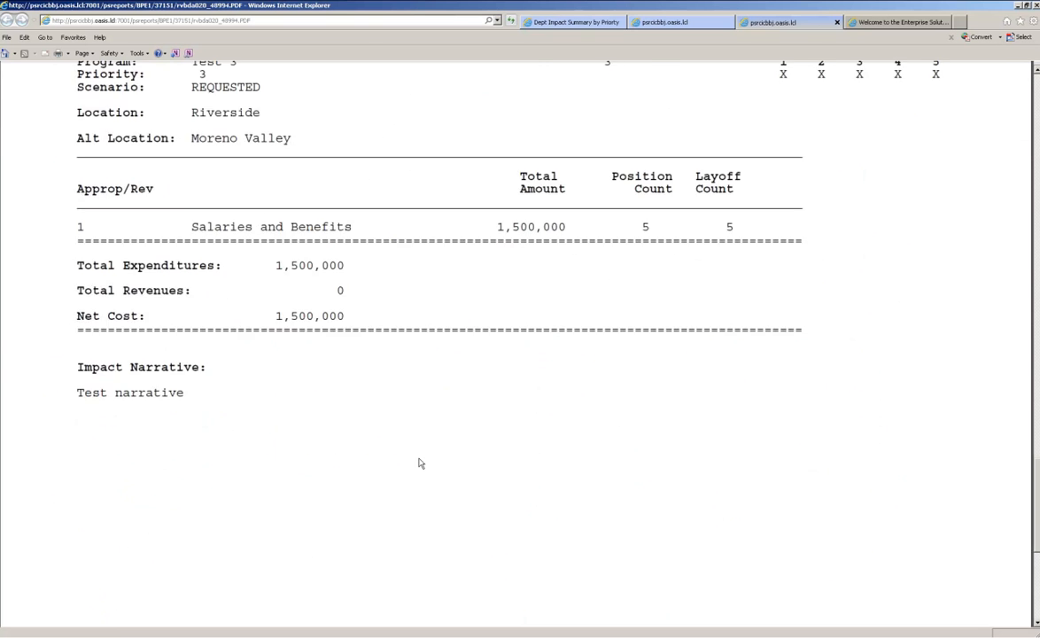
click(837, 22)
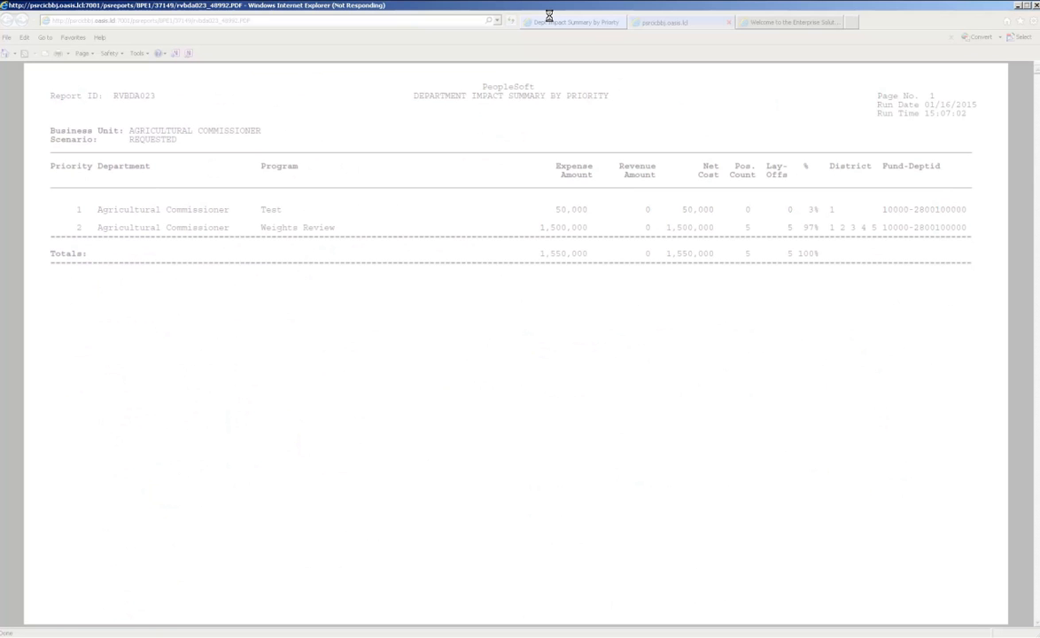
click(1033, 5)
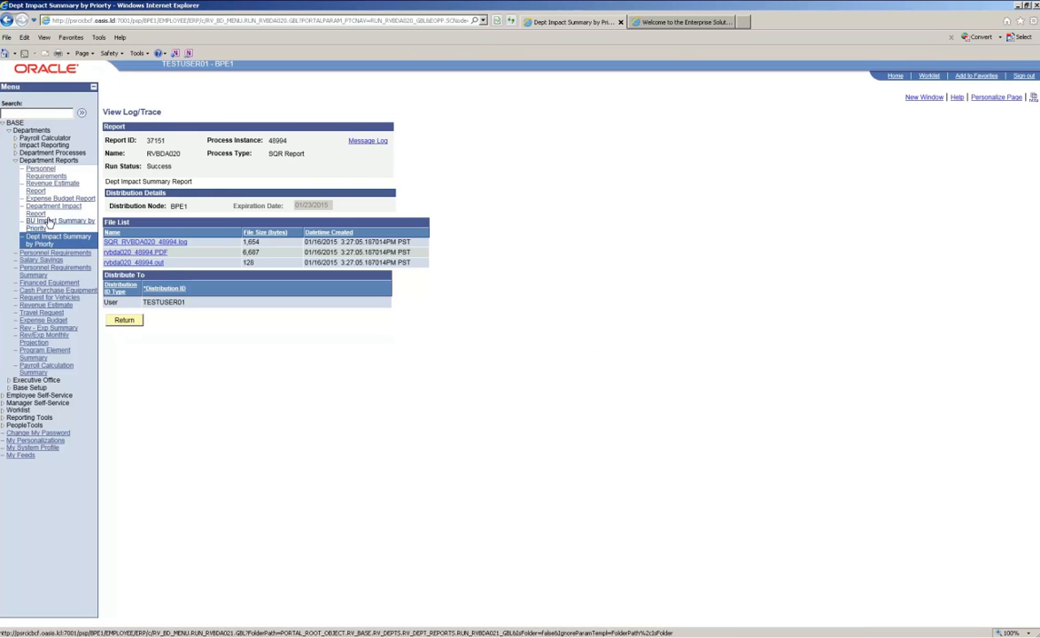
Open the newest Department Impact Sum by Prty report from Report Manager's administration list.
click(26, 418)
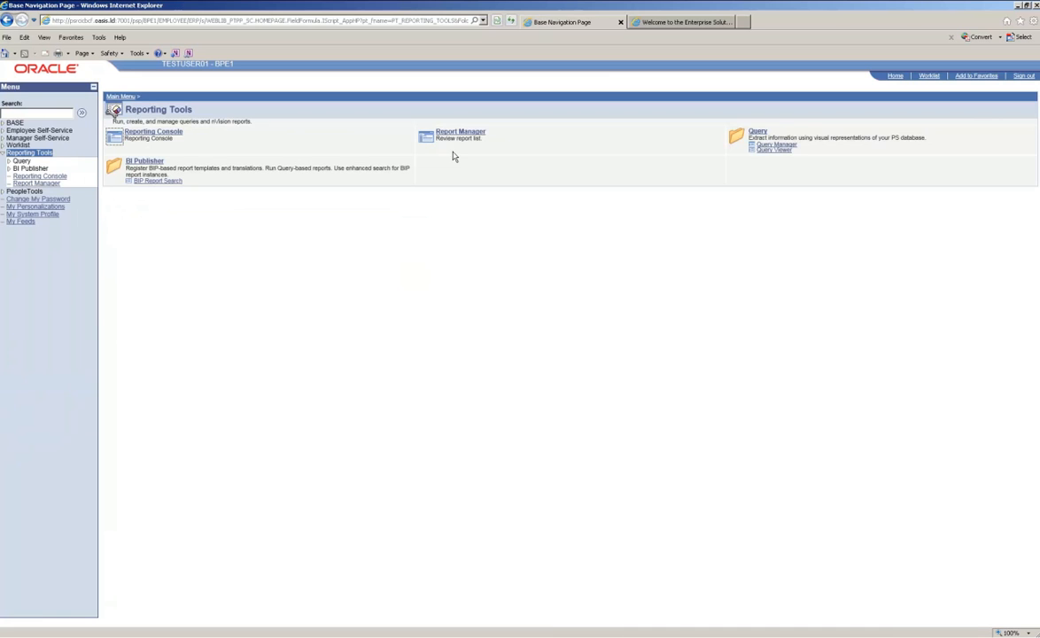
click(424, 133)
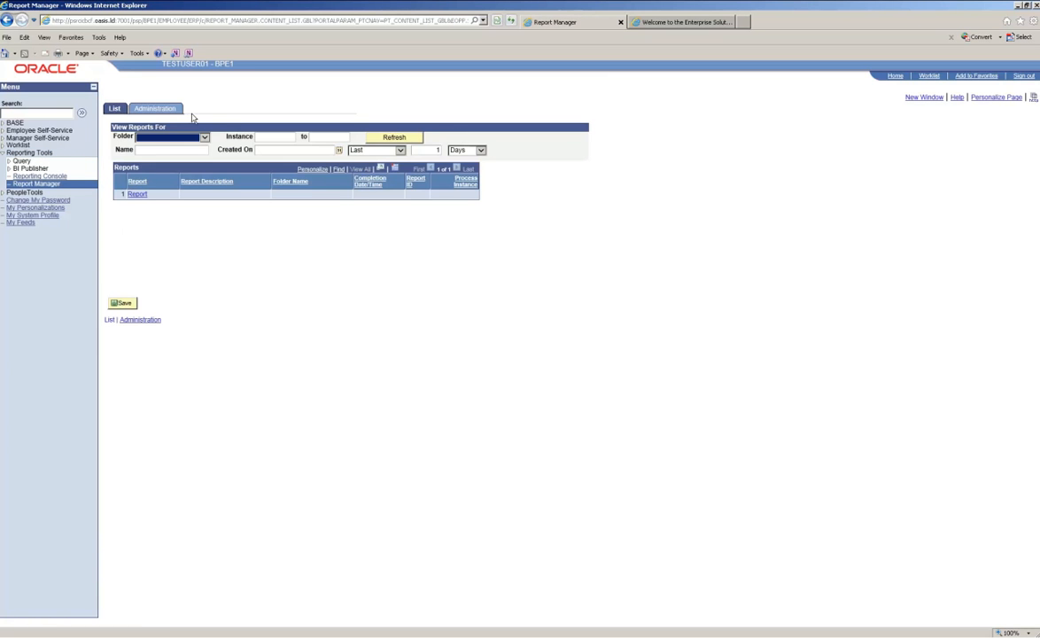
click(160, 108)
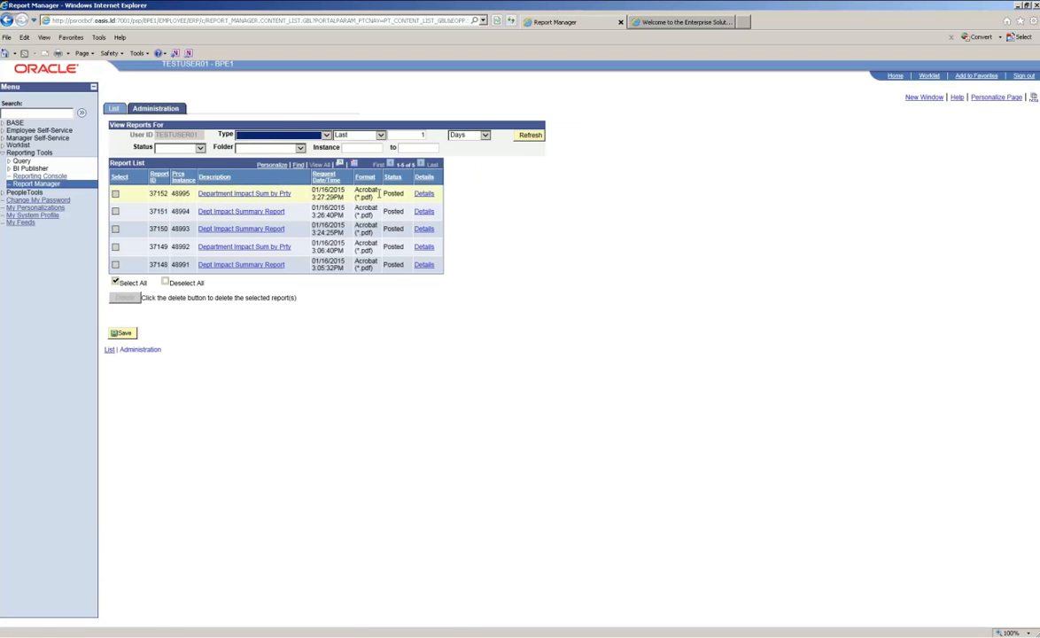
click(217, 193)
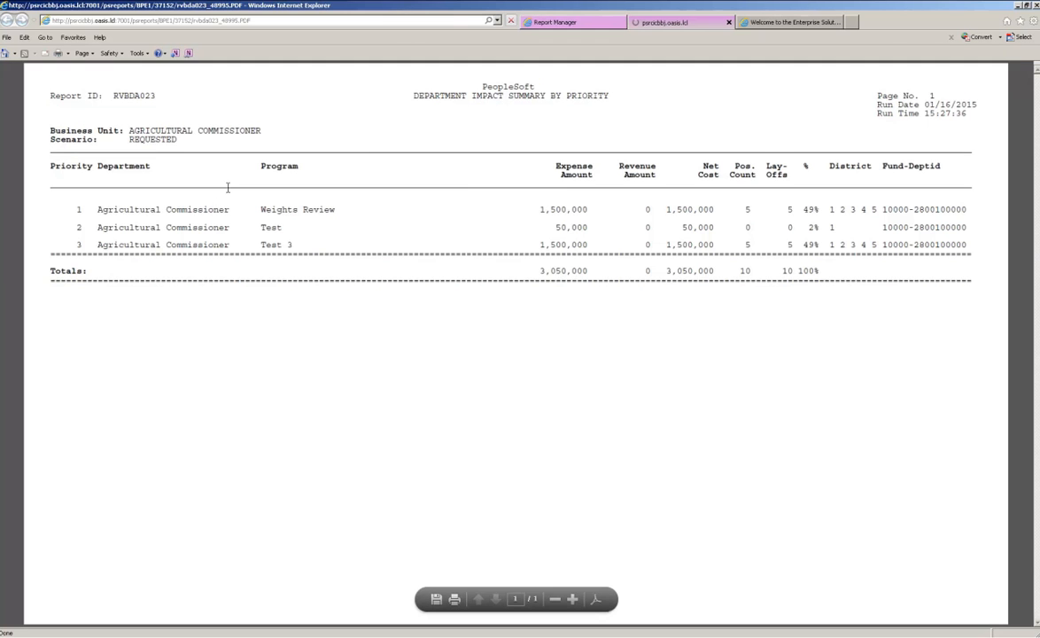